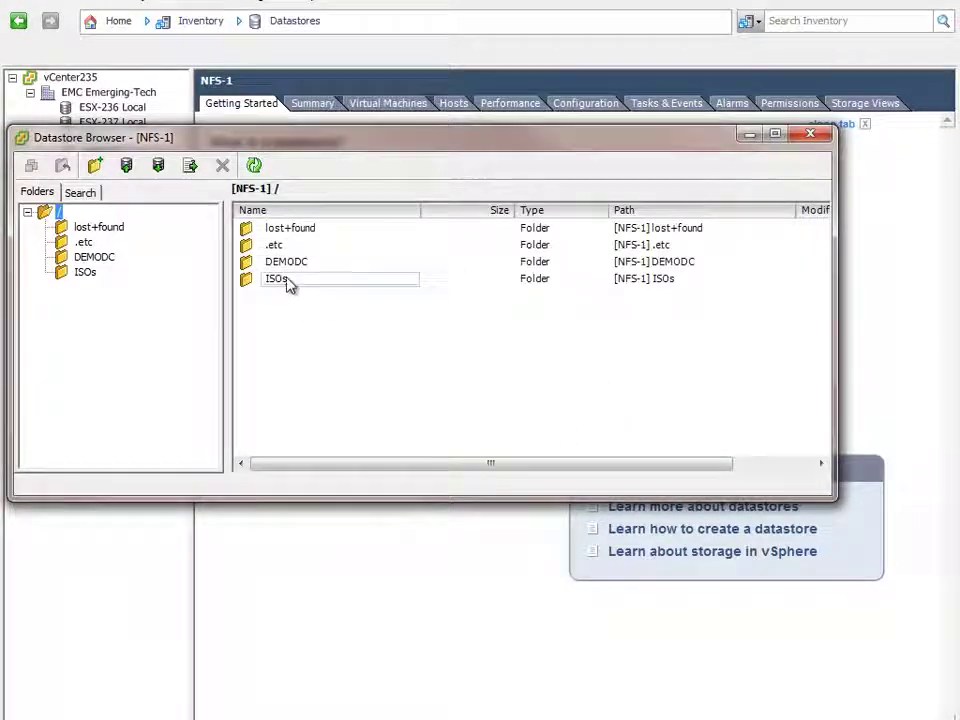
# - Open the ISOs folder on the NFS-1 datastore, and in EMC Unisphere take a snapshot of NFS-1 named Test and select it
pyautogui.doubleClick(287, 282)
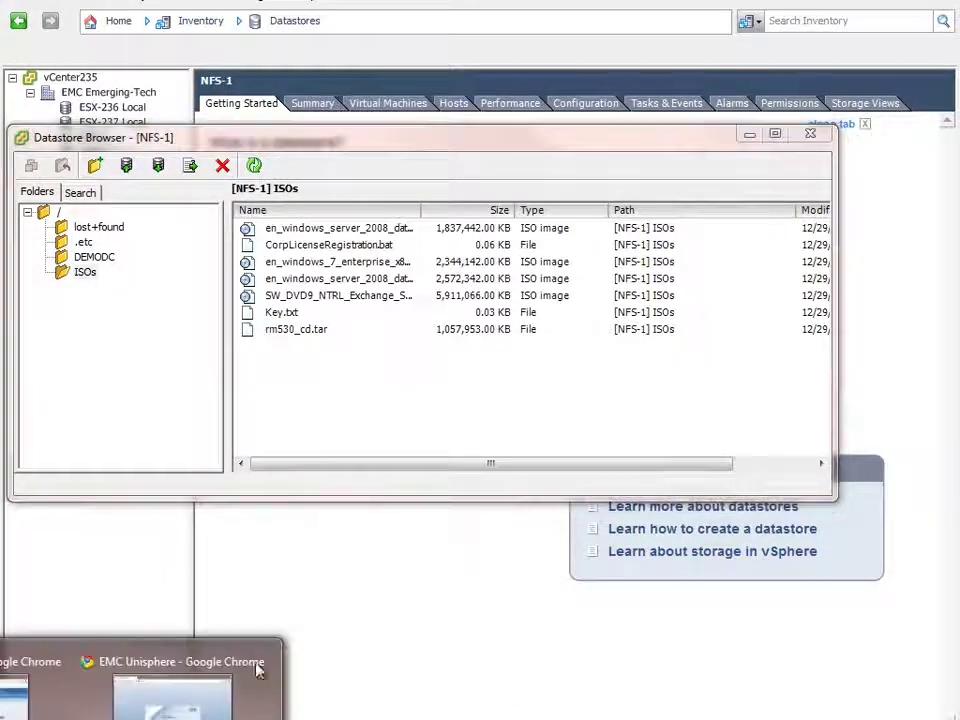
pyautogui.click(40, 680)
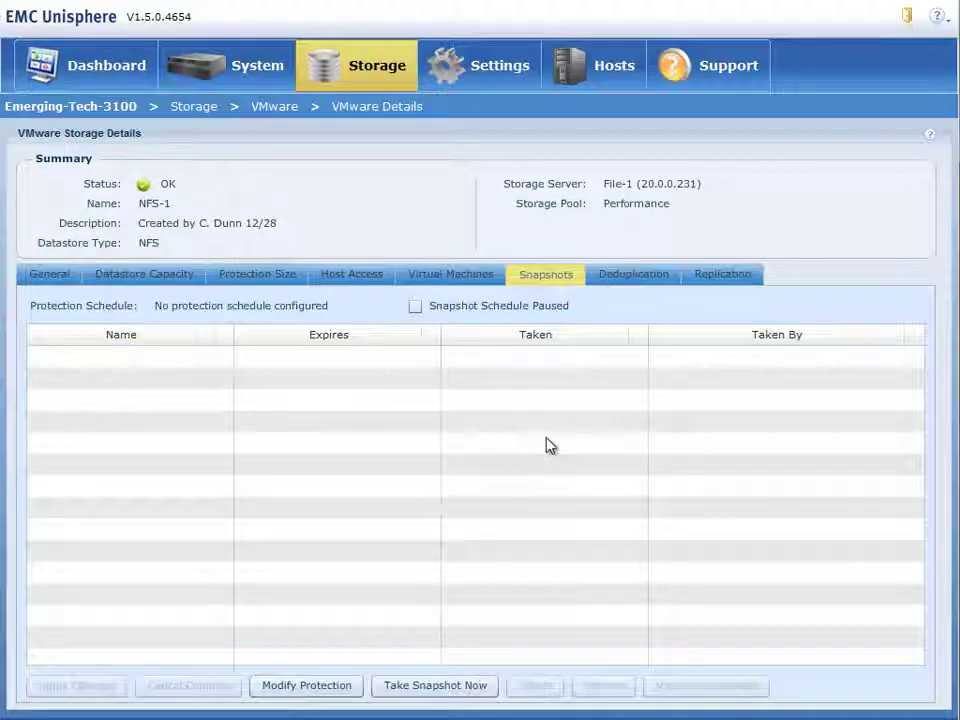
pyautogui.click(437, 690)
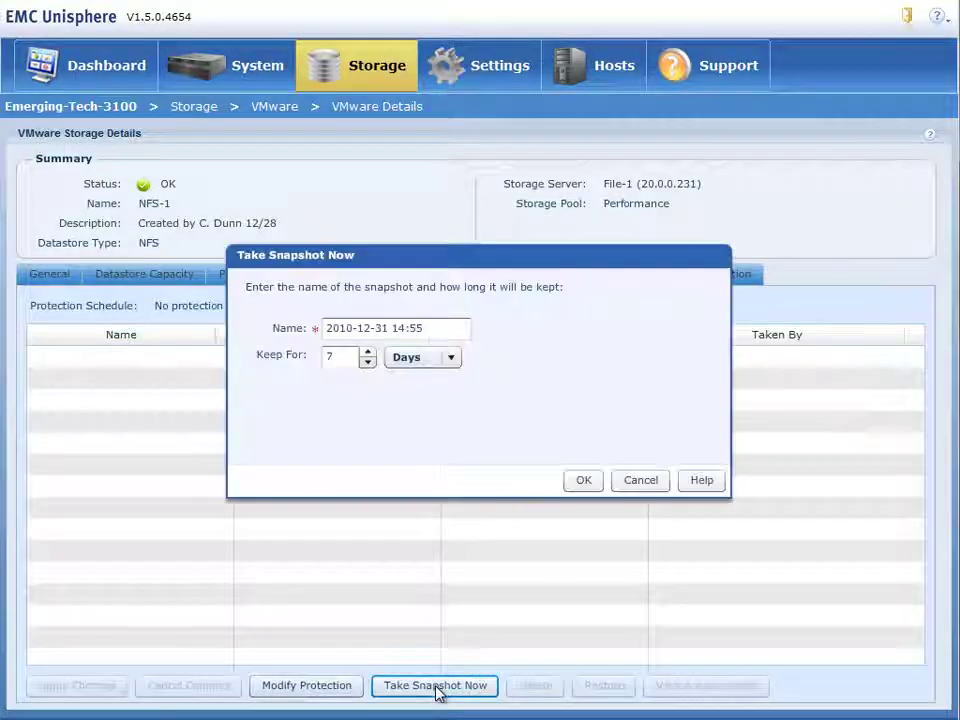
pyautogui.moveTo(447, 321); pyautogui.dragTo(4, 317)
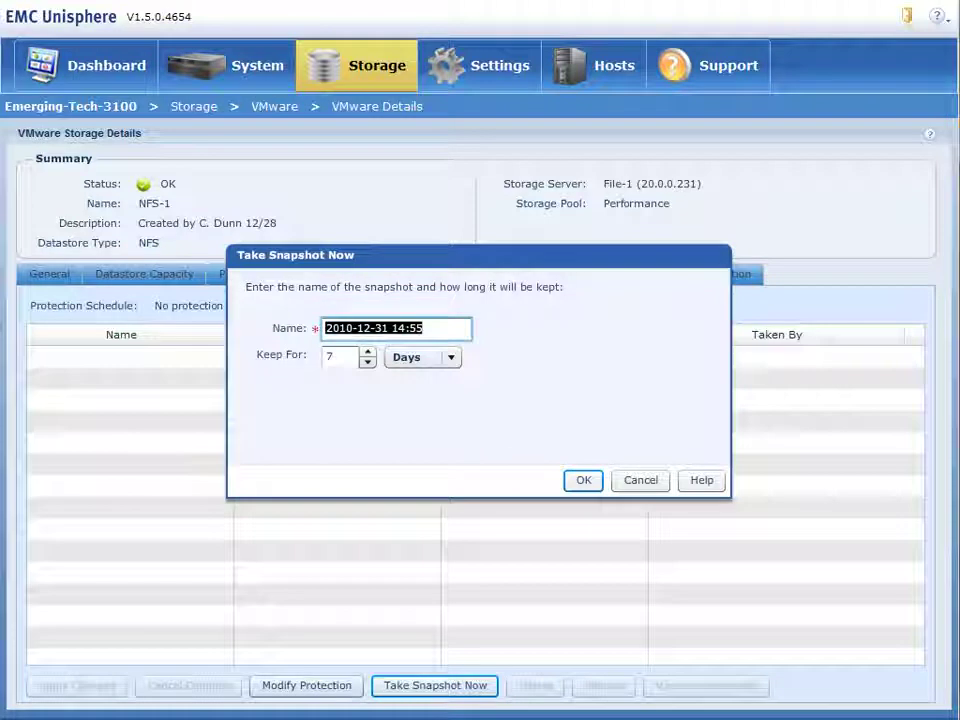
pyautogui.write('Test')
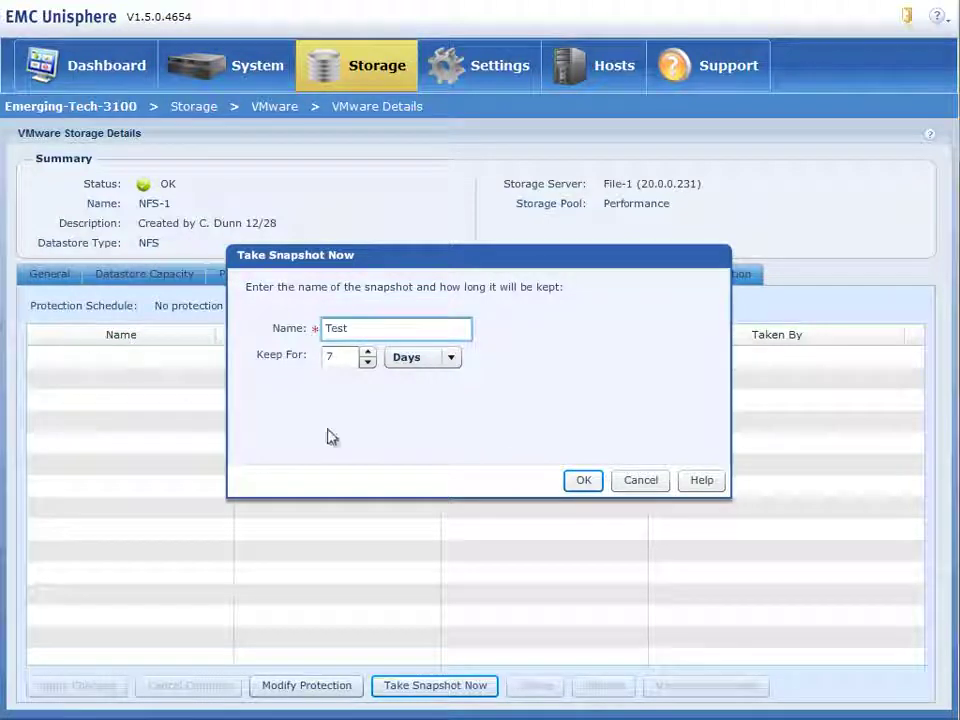
pyautogui.click(584, 481)
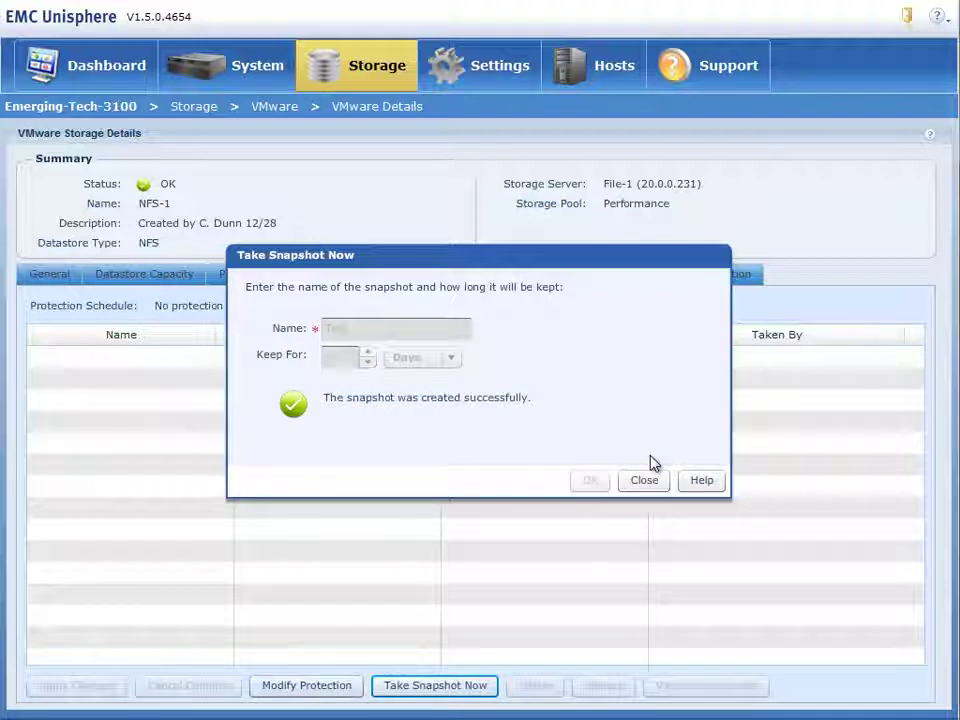
pyautogui.click(655, 489)
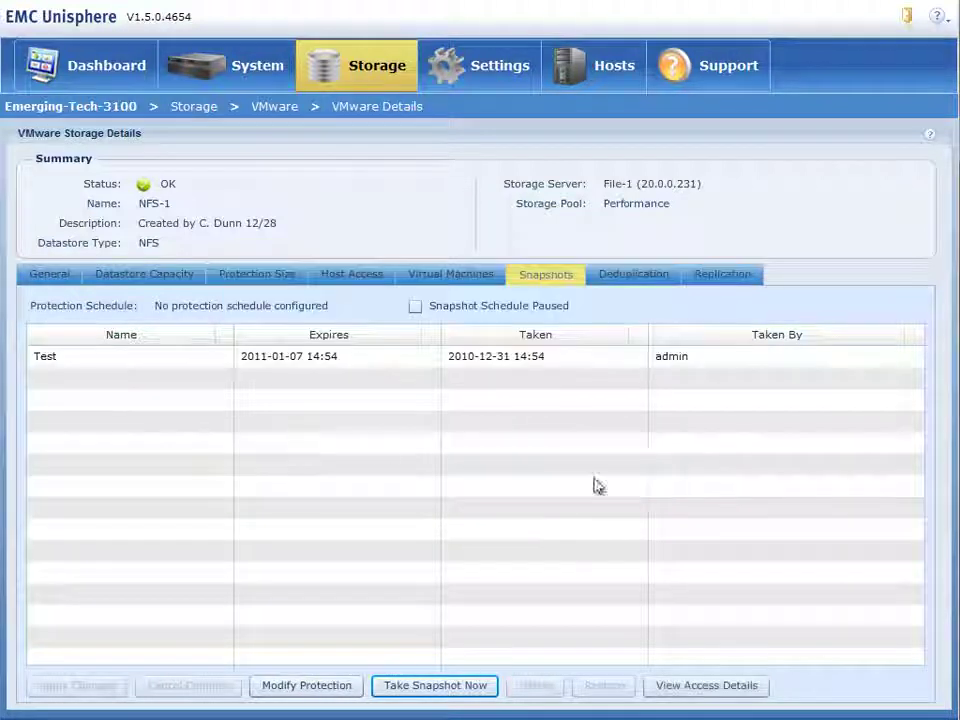
pyautogui.click(134, 364)
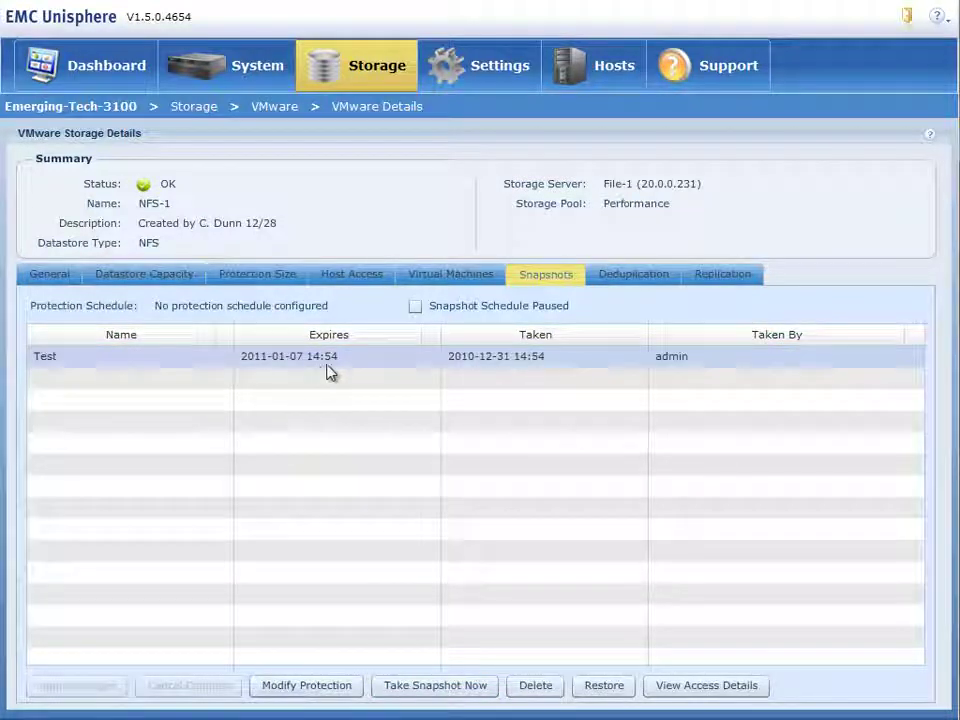
pyautogui.click(560, 377)
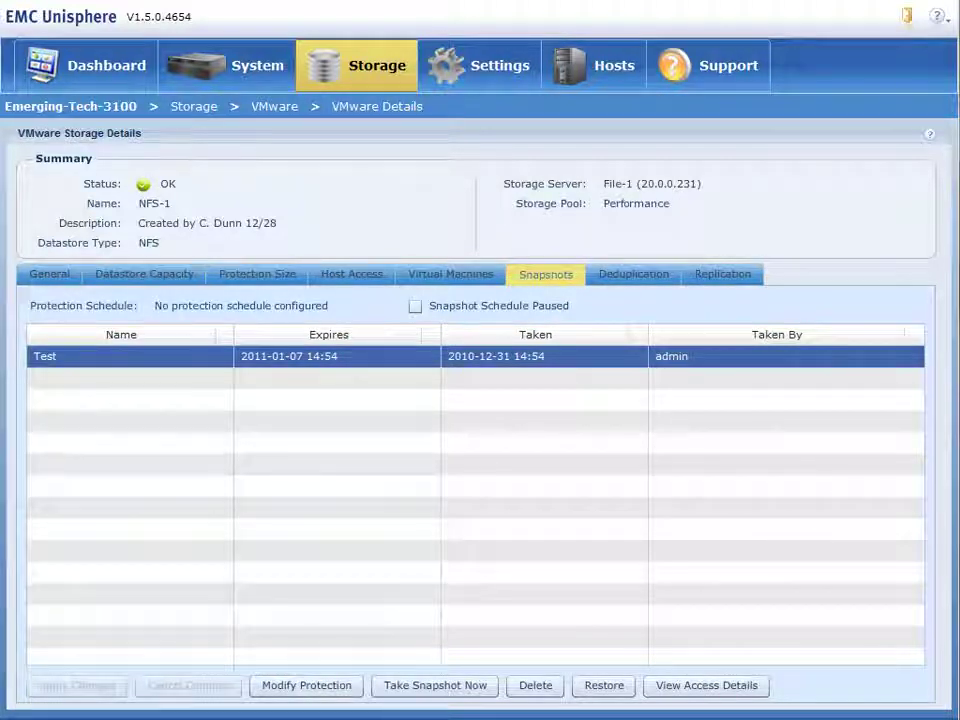
# - Switch to the NFS-1 Datastore Browser and delete Key.txt from the ISOs folder
pyautogui.click(232, 688)
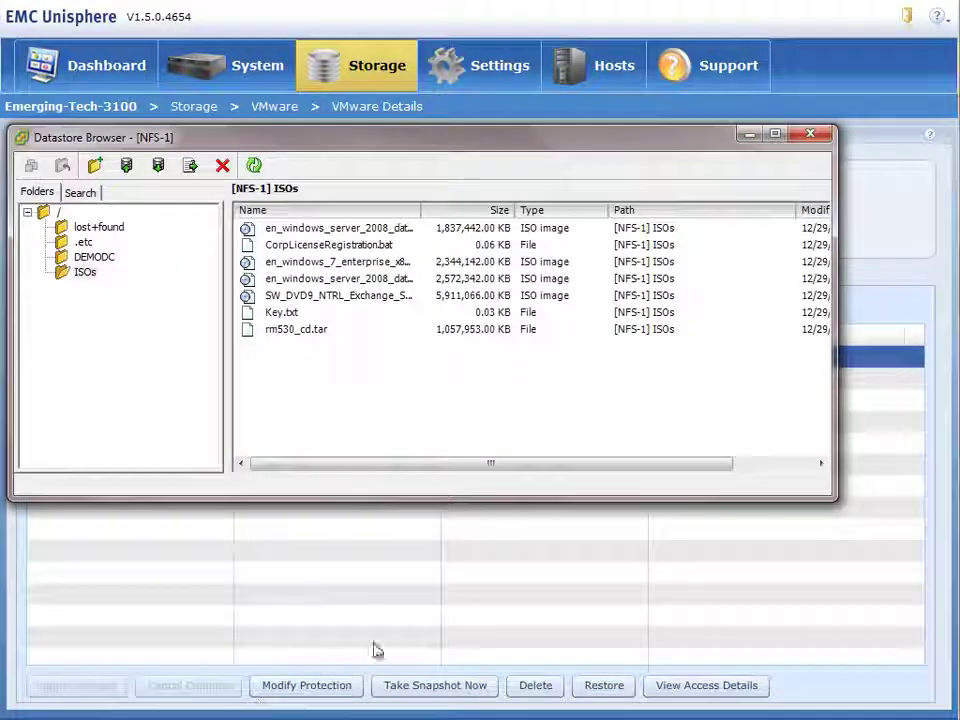
pyautogui.click(291, 313)
pyautogui.press('Delete')
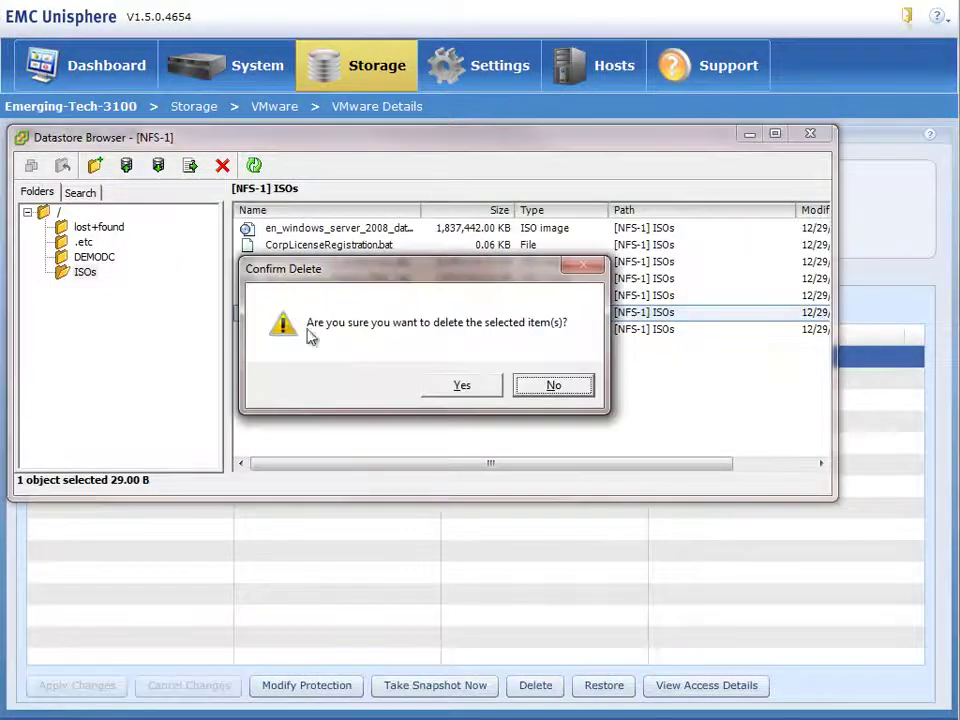
pyautogui.click(462, 387)
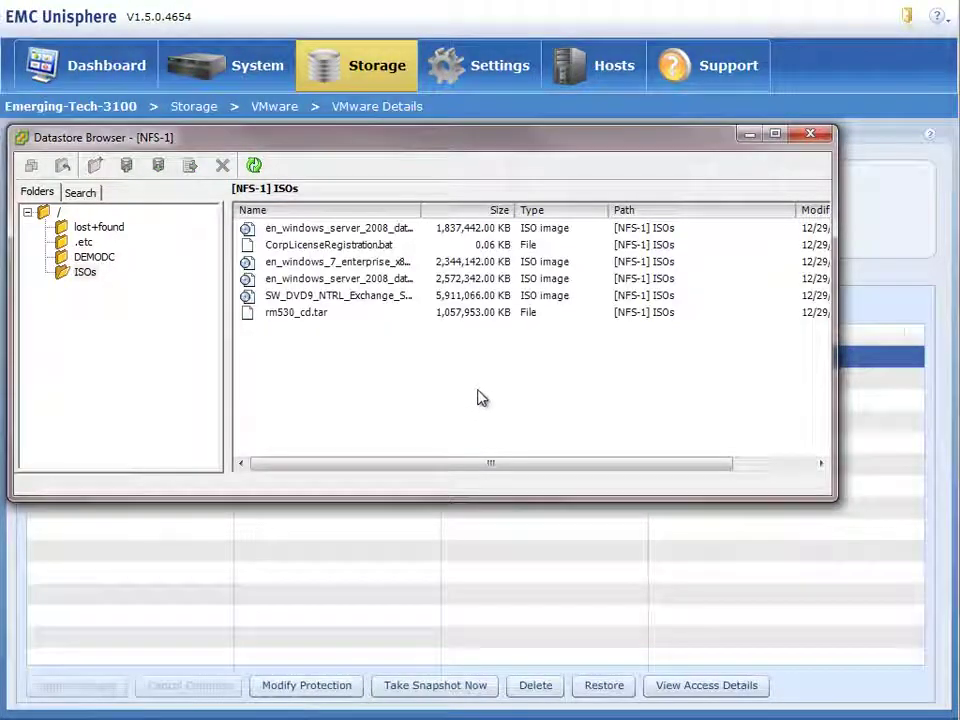
# - Refresh the NFS-1 root folder and open the ISOs folder inside the .ckpt snapshot folder
pyautogui.click(55, 214)
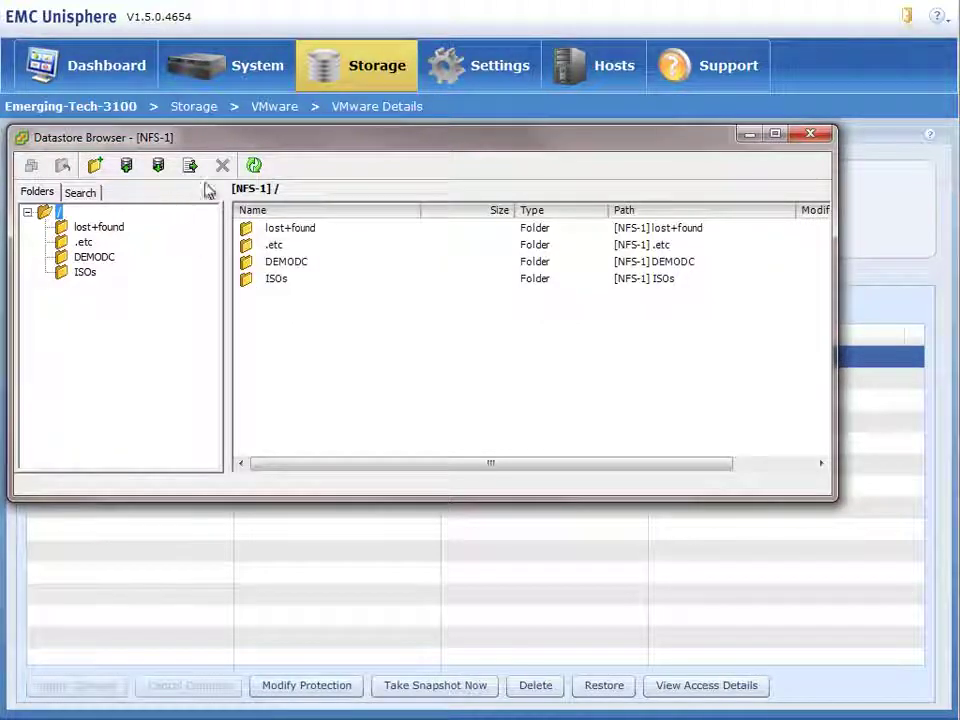
pyautogui.click(255, 165)
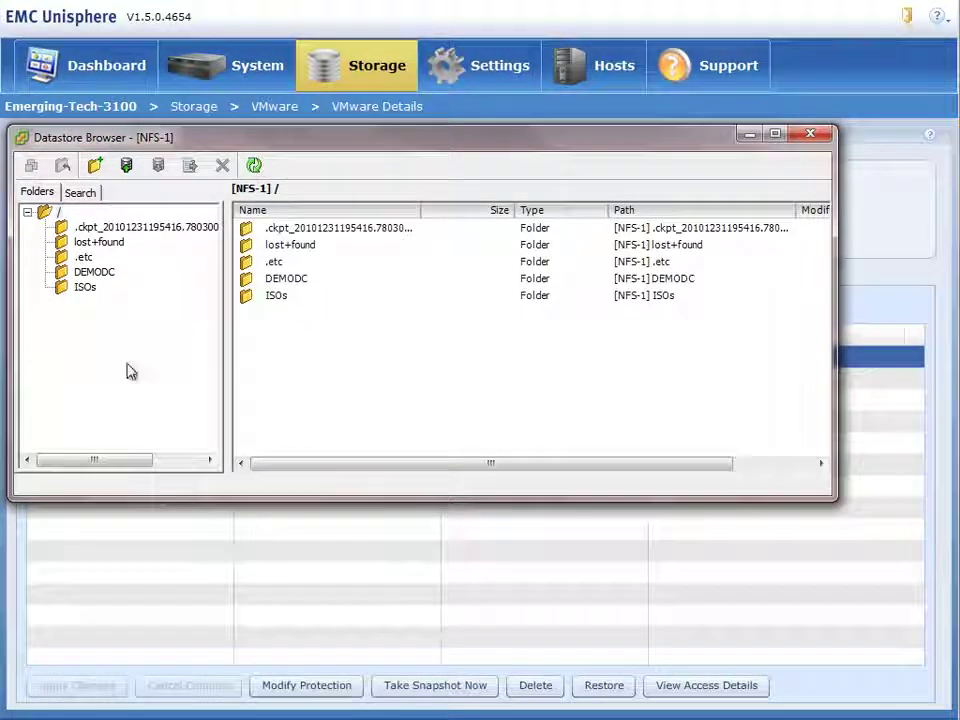
pyautogui.click(333, 231)
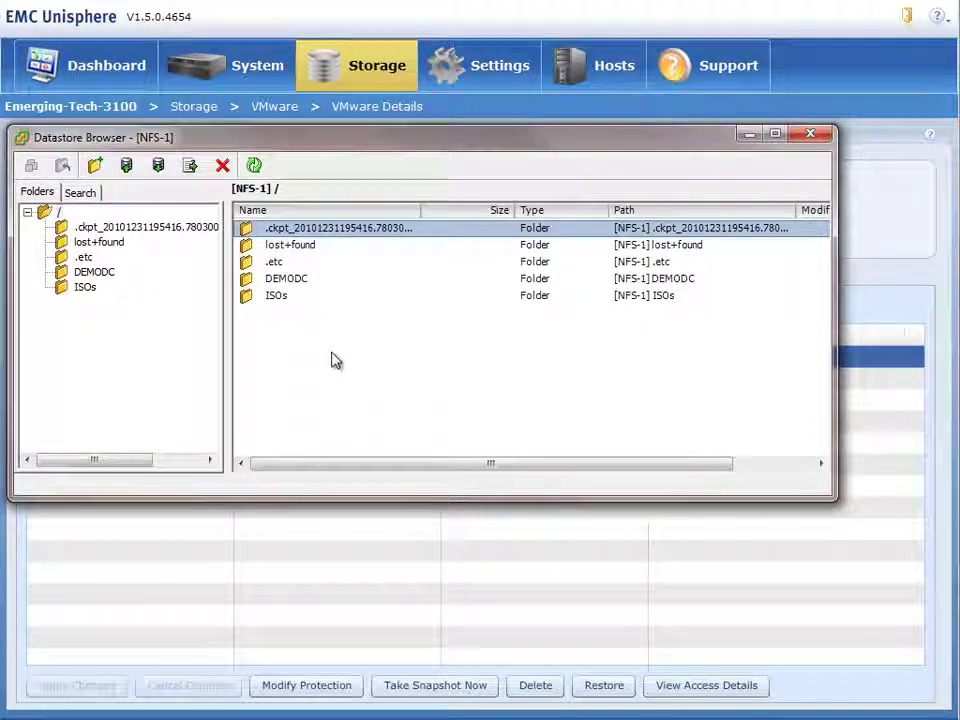
pyautogui.click(333, 236)
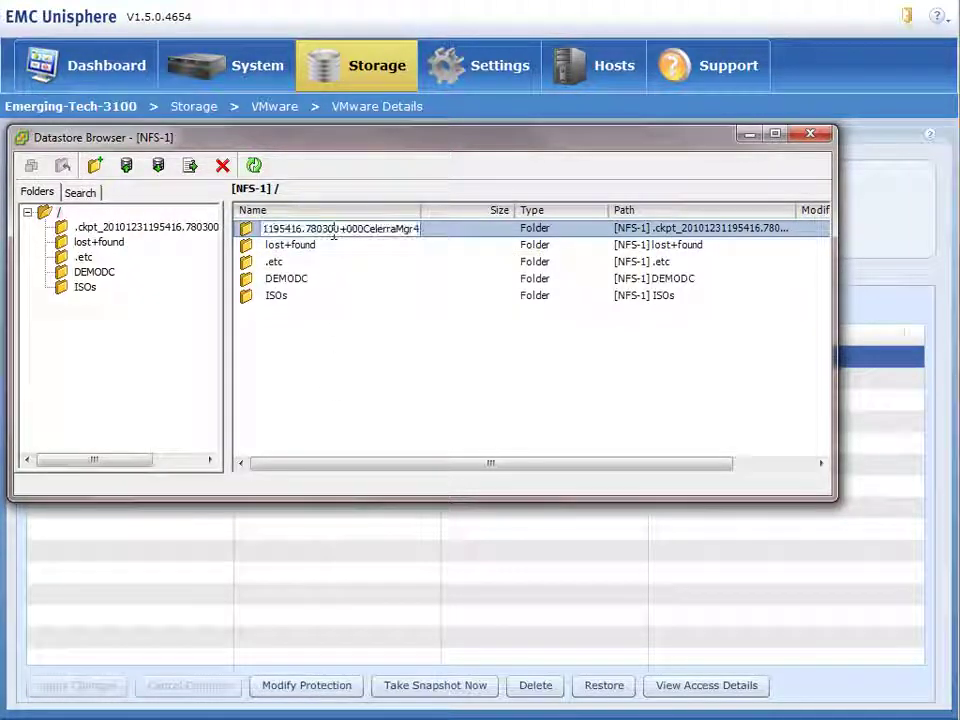
pyautogui.doubleClick(246, 229)
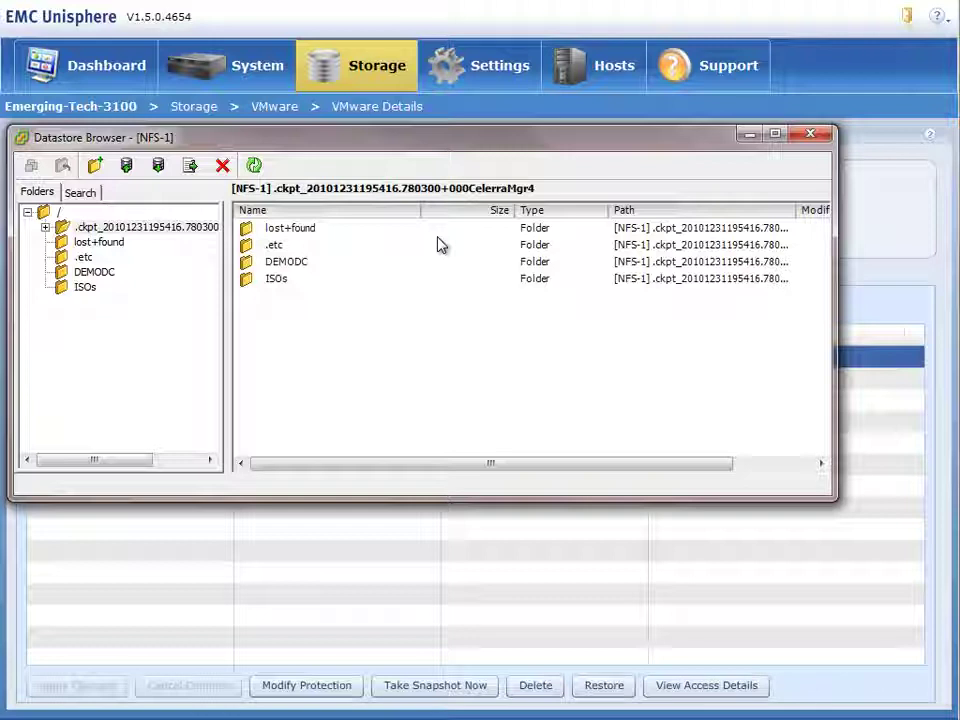
pyautogui.doubleClick(278, 280)
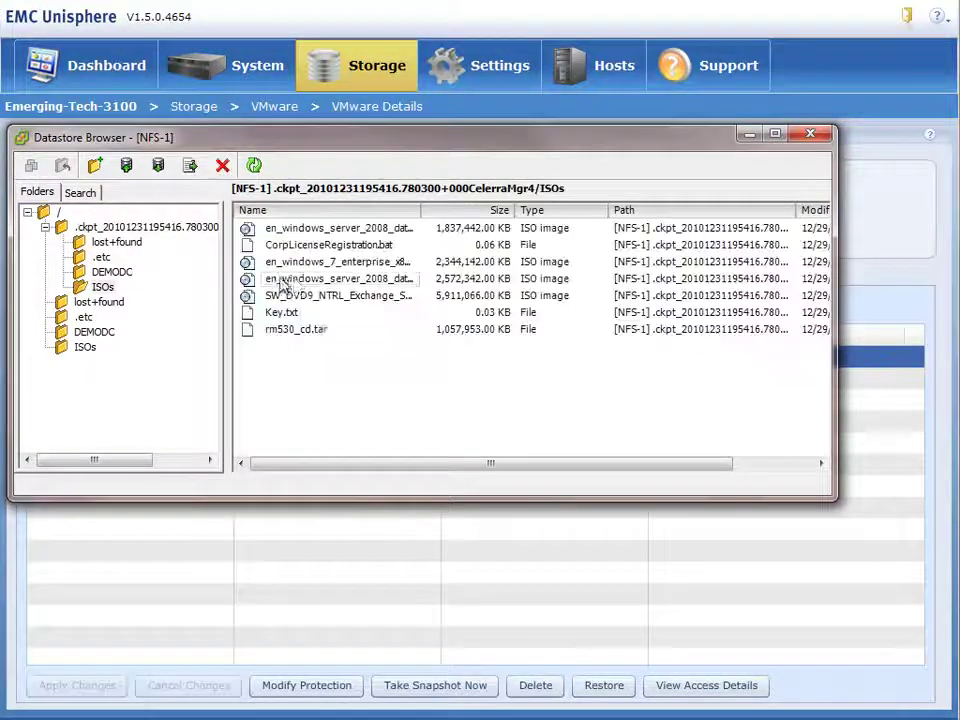
# - Copy Key.txt from the snapshot's ISOs folder and paste it into the live ISOs folder of NFS-1
pyautogui.click(294, 314)
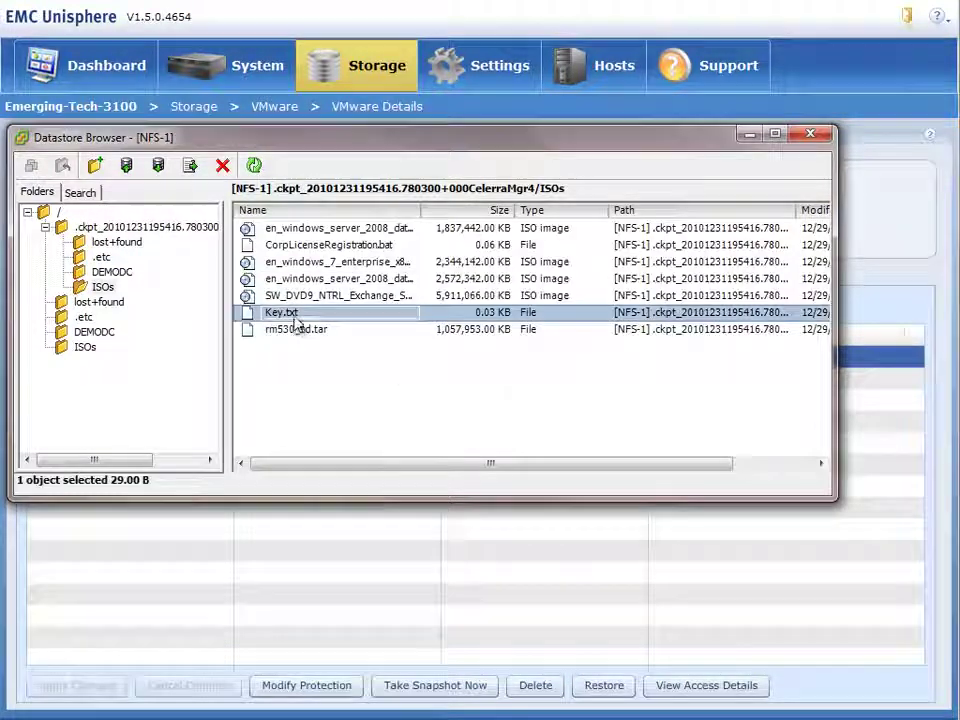
pyautogui.rightClick(296, 325)
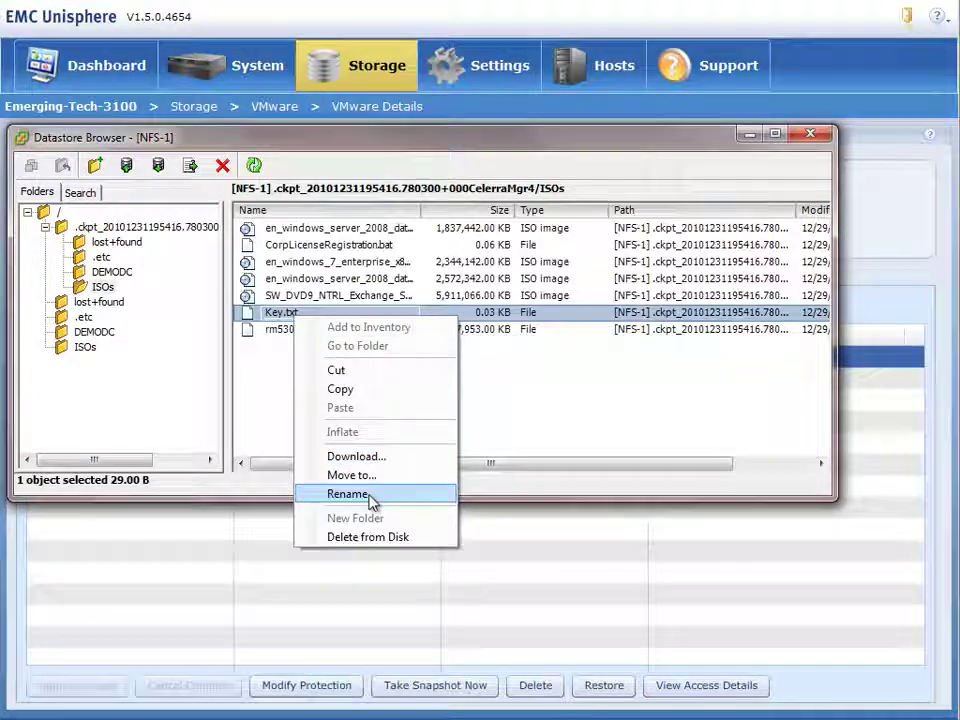
pyautogui.click(356, 390)
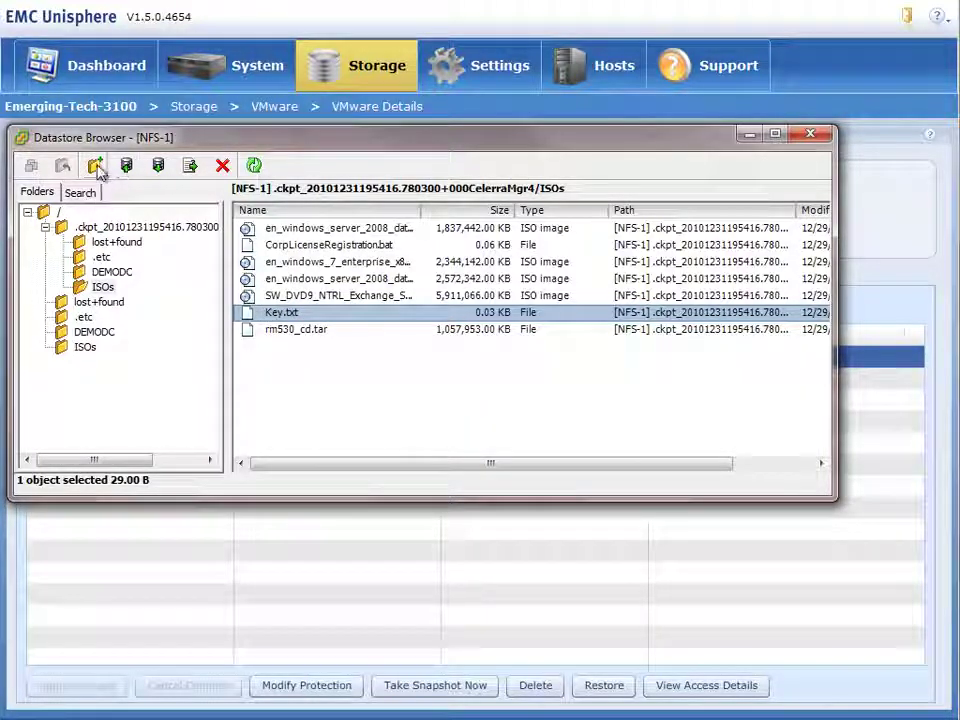
pyautogui.click(110, 227)
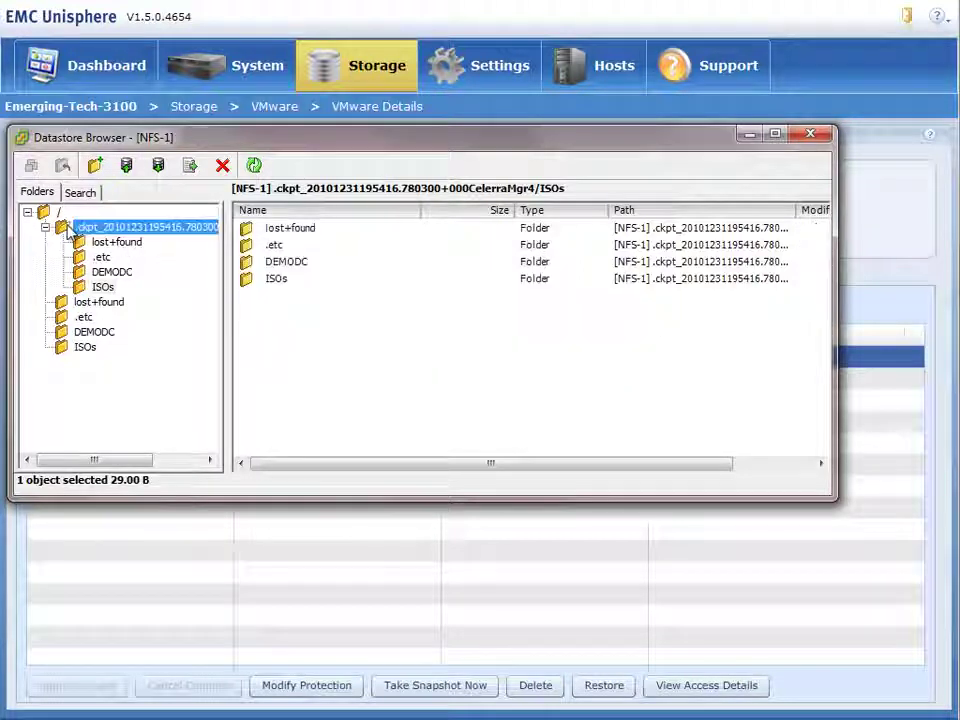
pyautogui.click(84, 350)
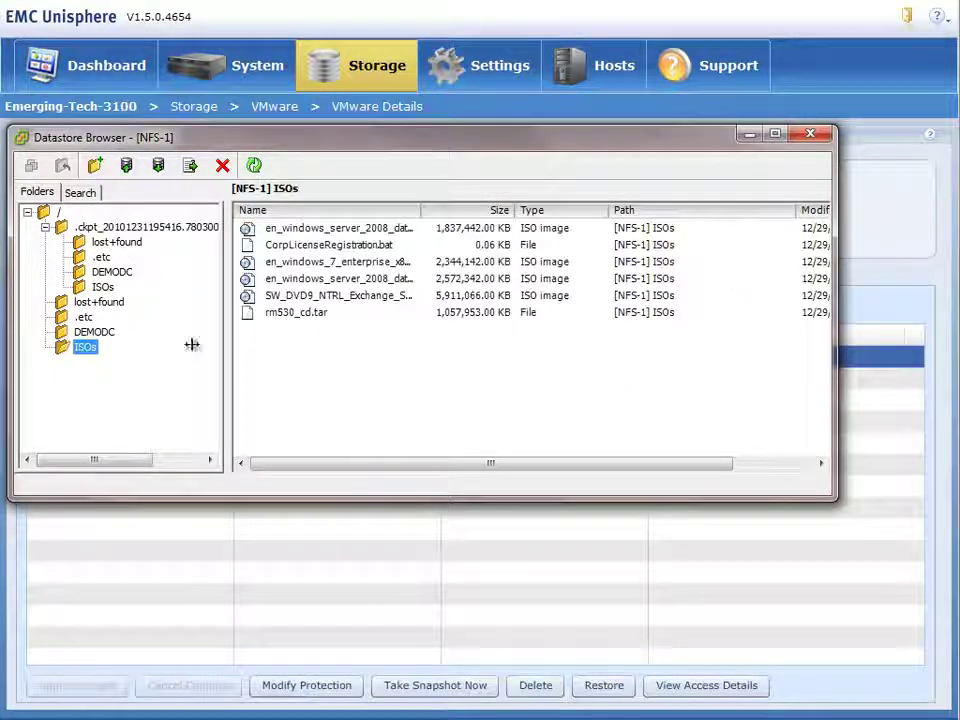
pyautogui.rightClick(369, 349)
pyautogui.click(410, 436)
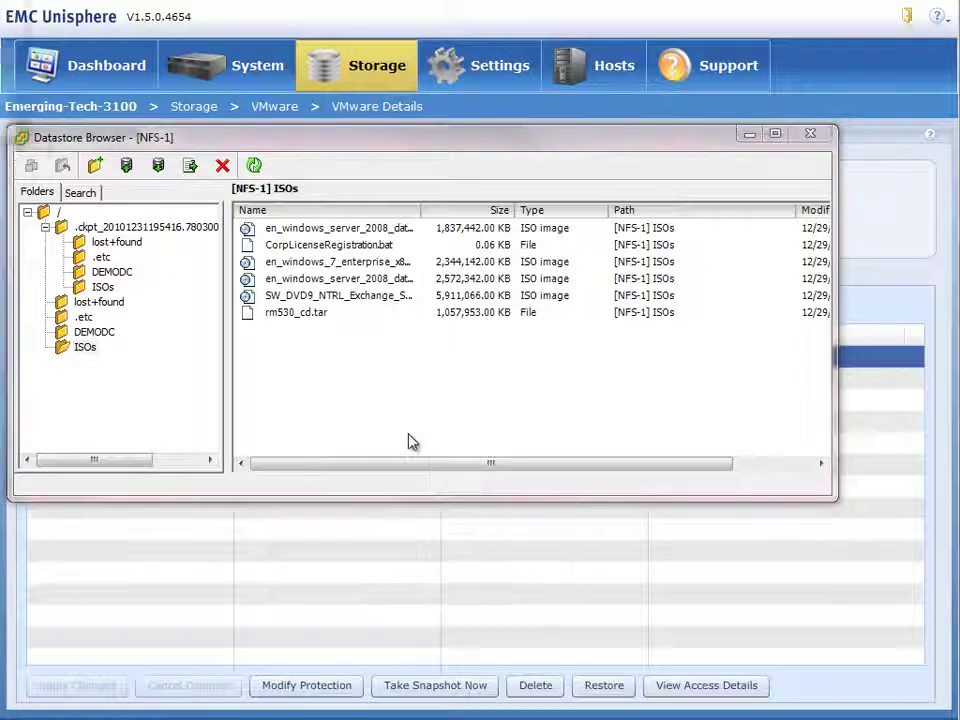
# - Close the NFS-1 Datastore Browser, browse the VMFS-1 datastore and select Template outline.docx
pyautogui.click(810, 134)
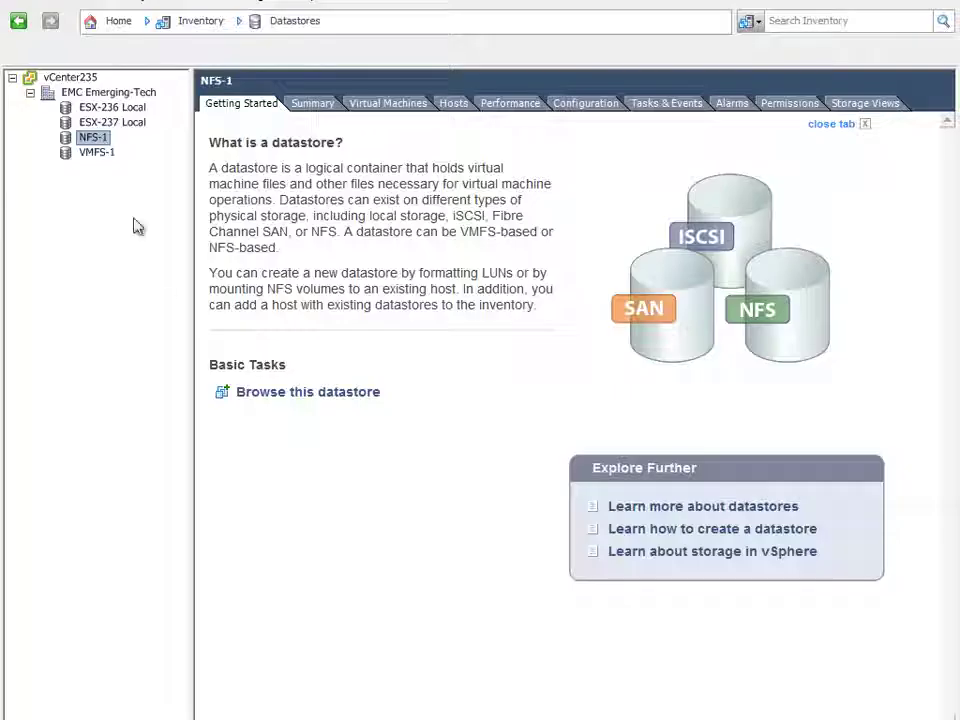
pyautogui.rightClick(100, 153)
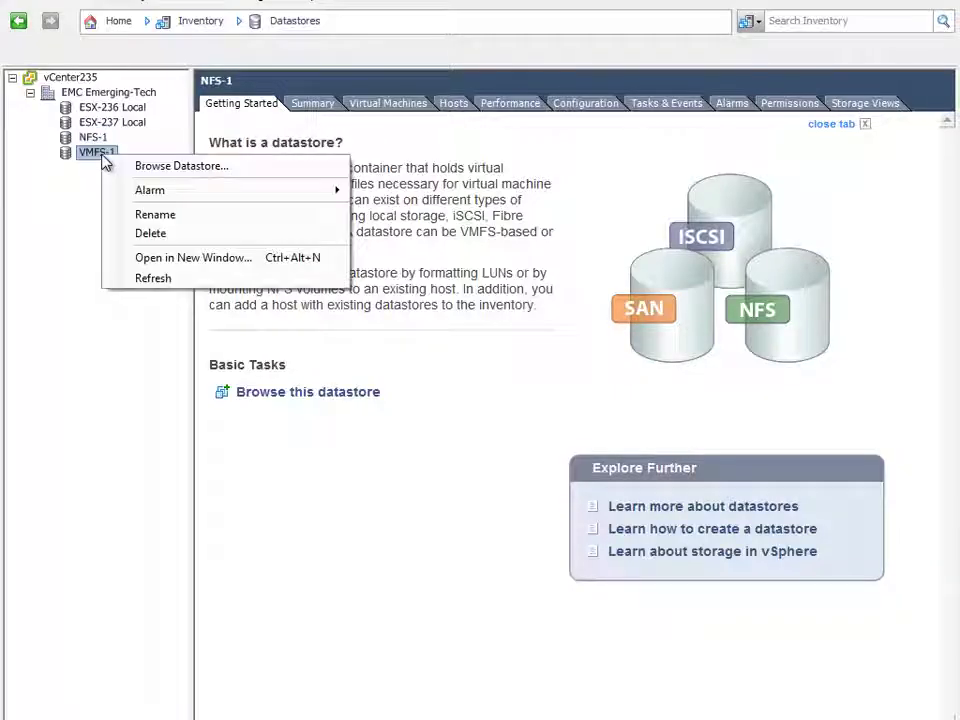
pyautogui.click(222, 176)
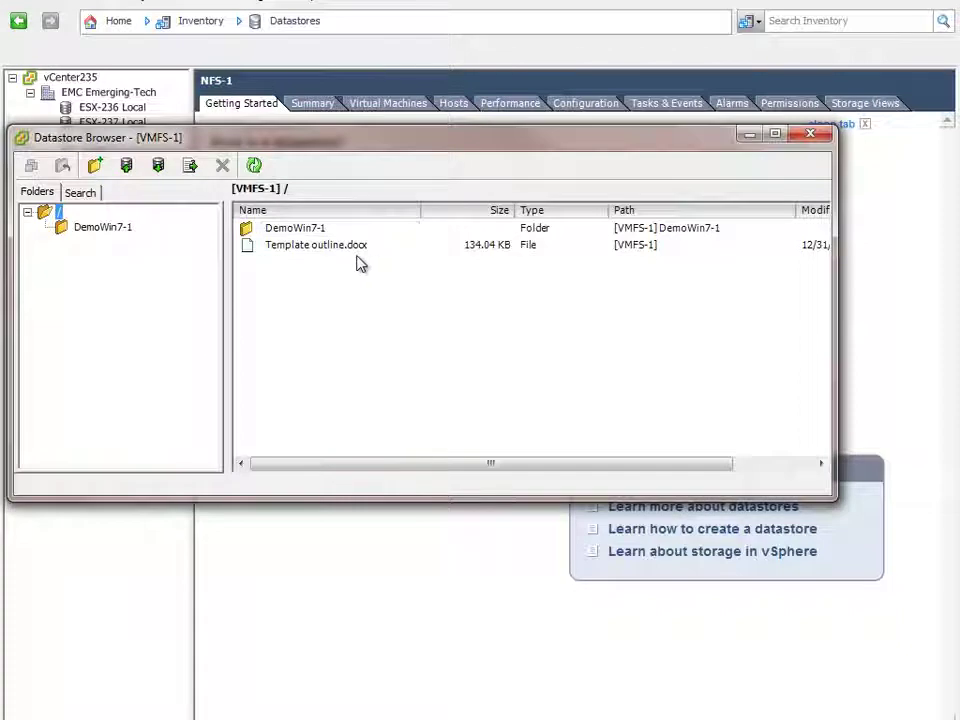
pyautogui.click(355, 250)
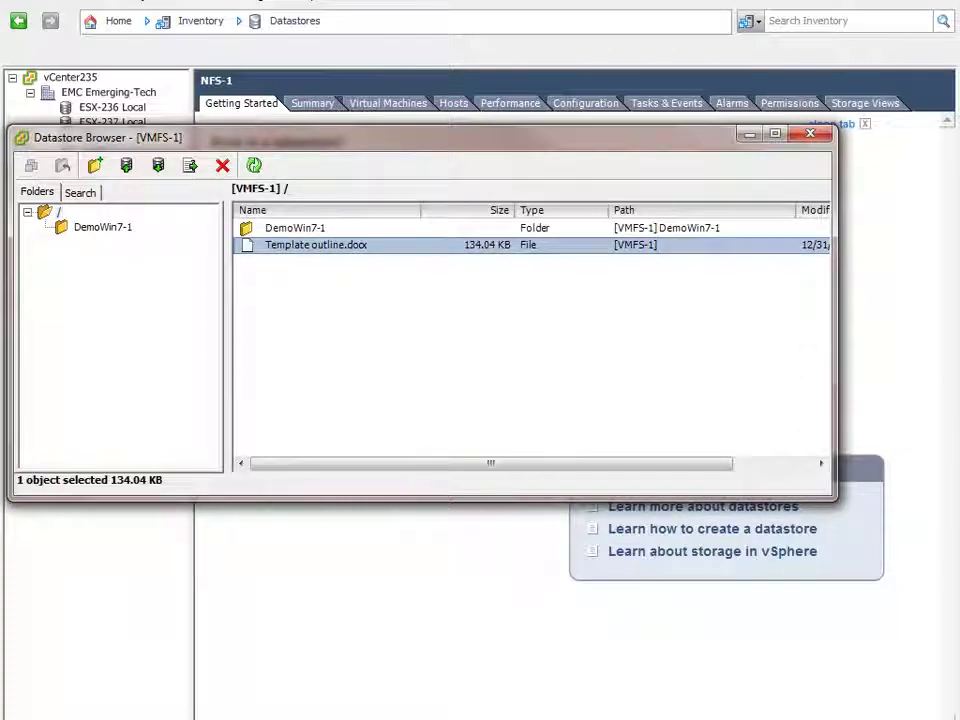
# - Switch to EMC Unisphere and open the snapshots list of the VMFS-1 VMware datastore
pyautogui.click(140, 716)
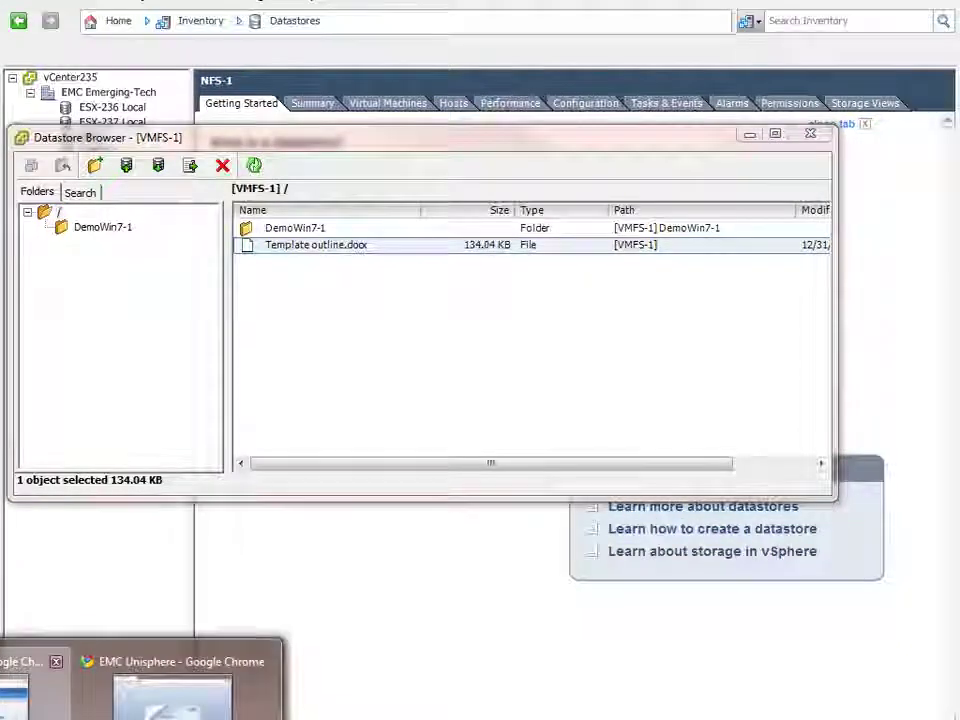
pyautogui.click(45, 668)
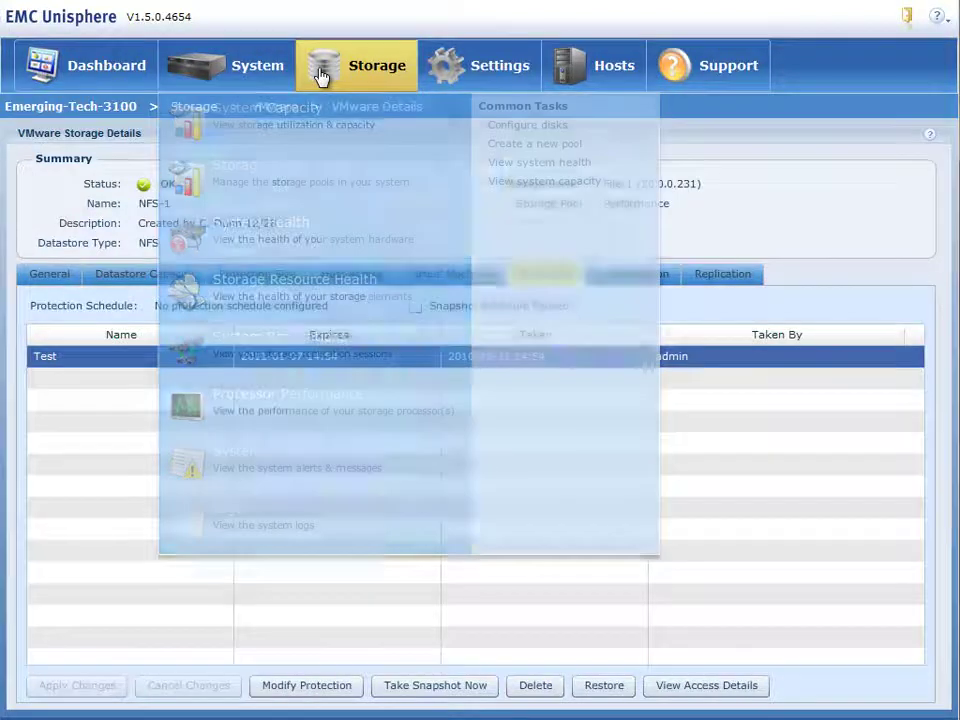
pyautogui.click(318, 68)
pyautogui.click(208, 298)
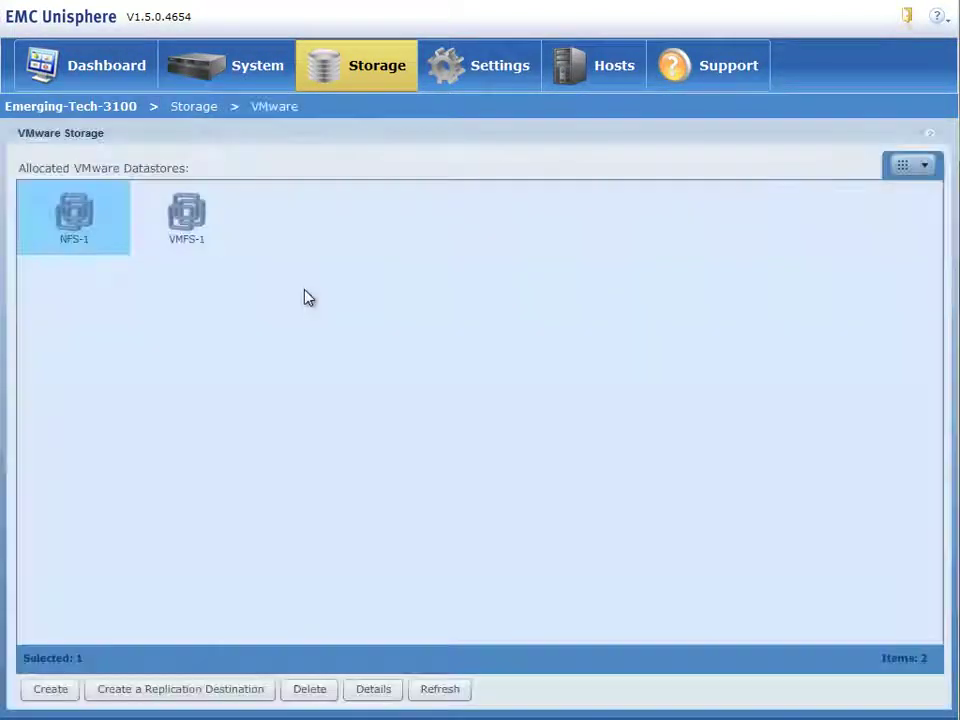
pyautogui.click(204, 231)
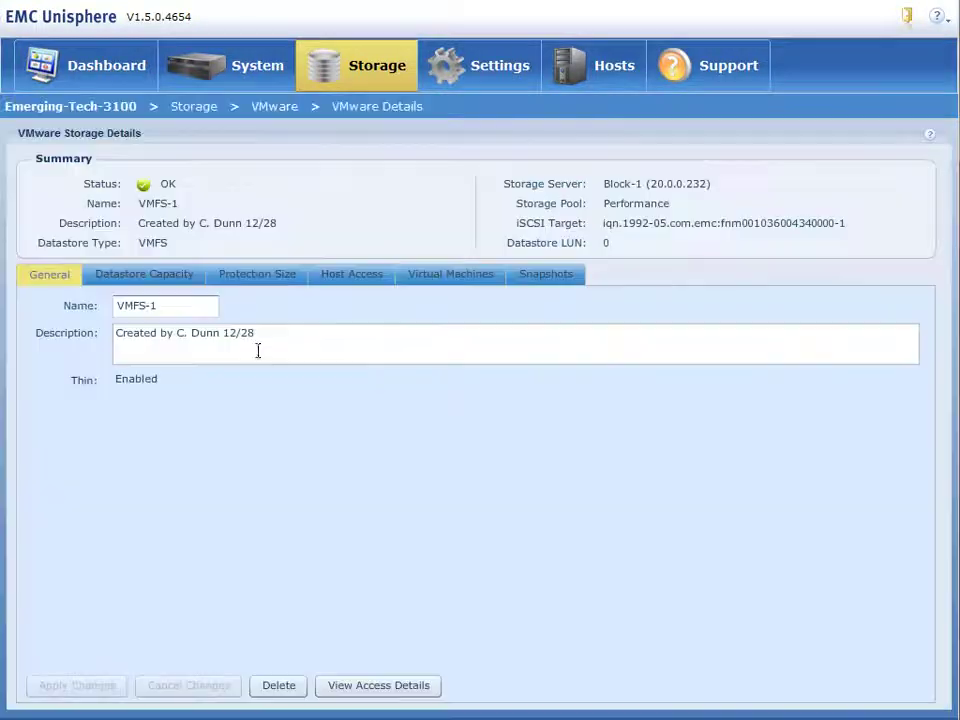
pyautogui.click(550, 277)
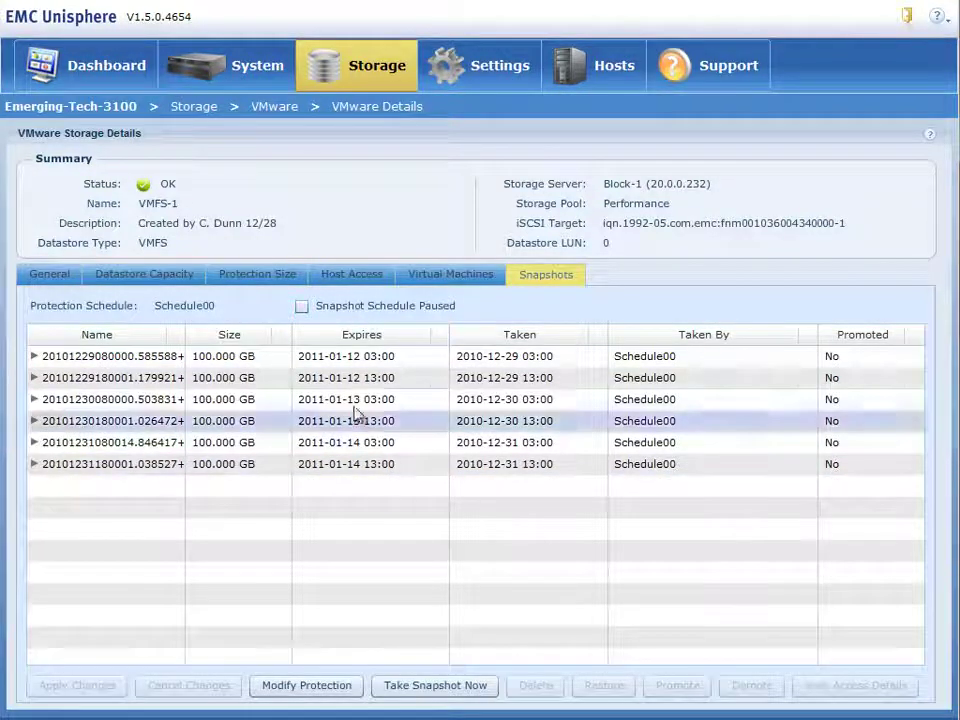
# - Take a snapshot of the VMFS-1 datastore named Test, kept for 7 days
pyautogui.click(452, 688)
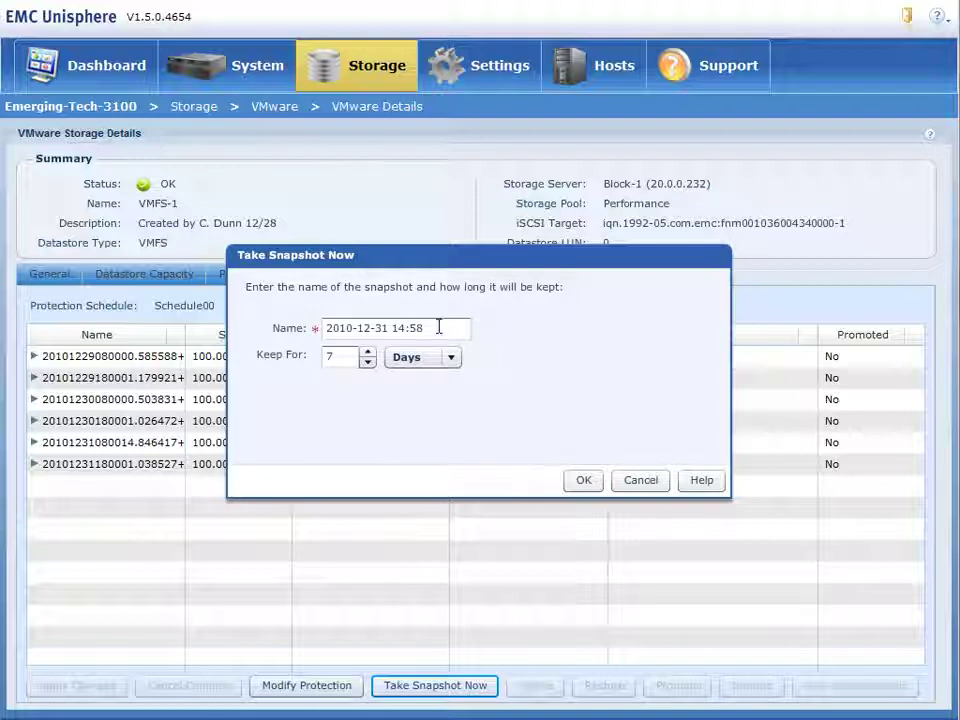
pyautogui.write('Test')
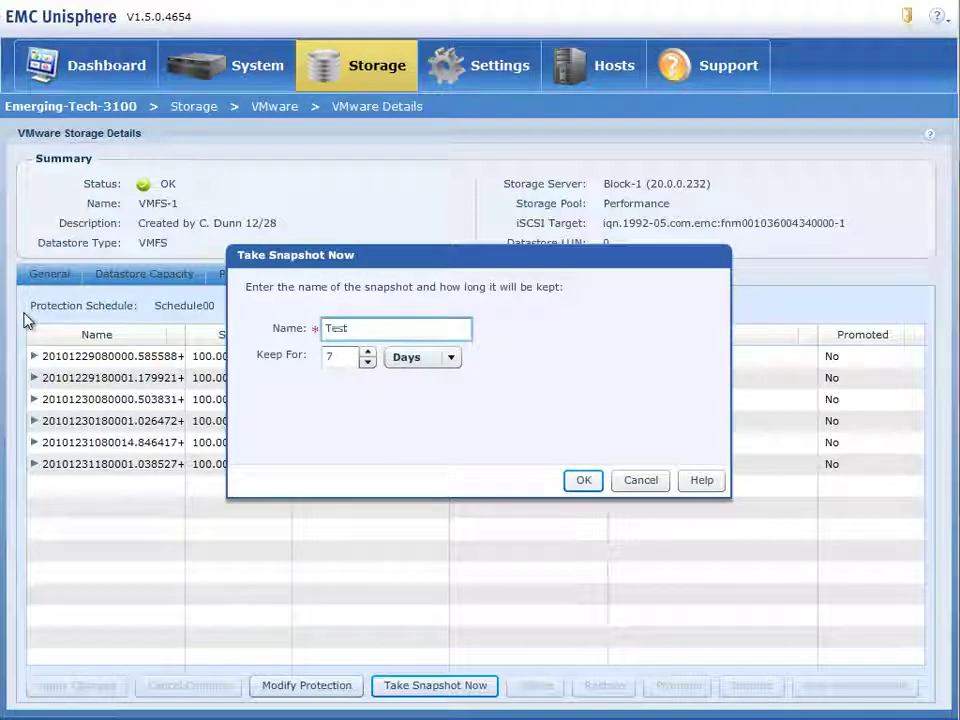
pyautogui.click(585, 481)
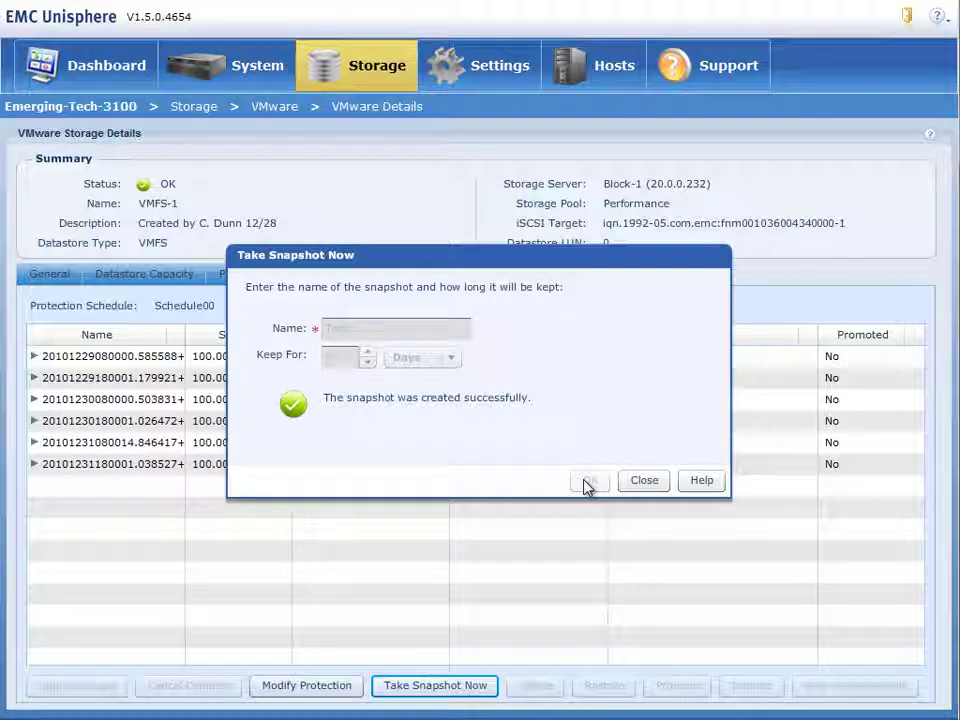
pyautogui.click(652, 484)
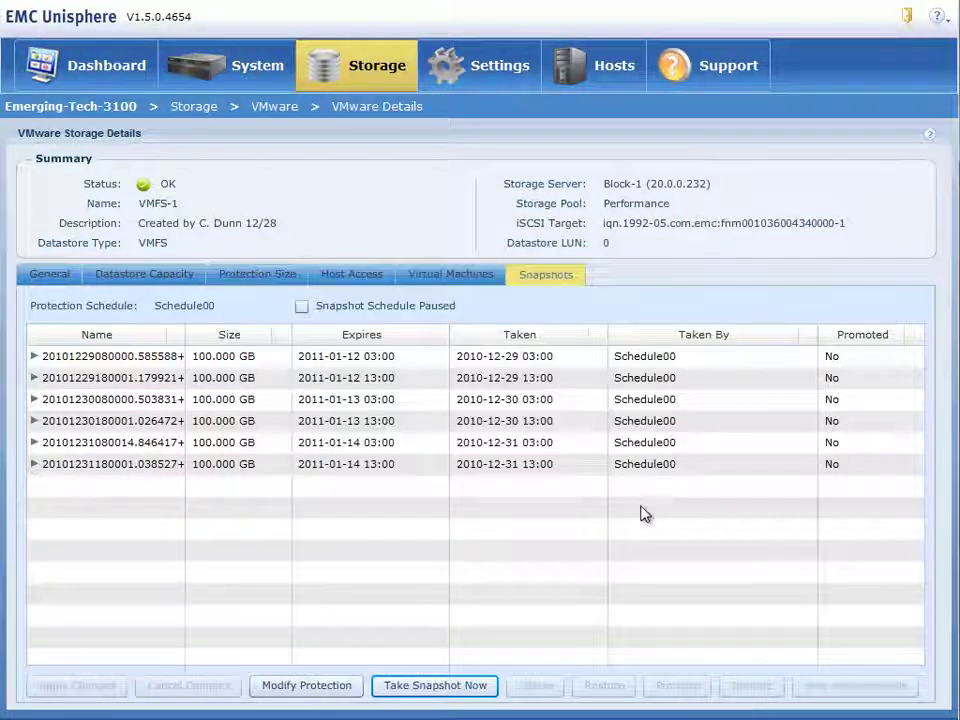
# - Promote the Test snapshot of the VMFS-1 datastore
pyautogui.click(174, 358)
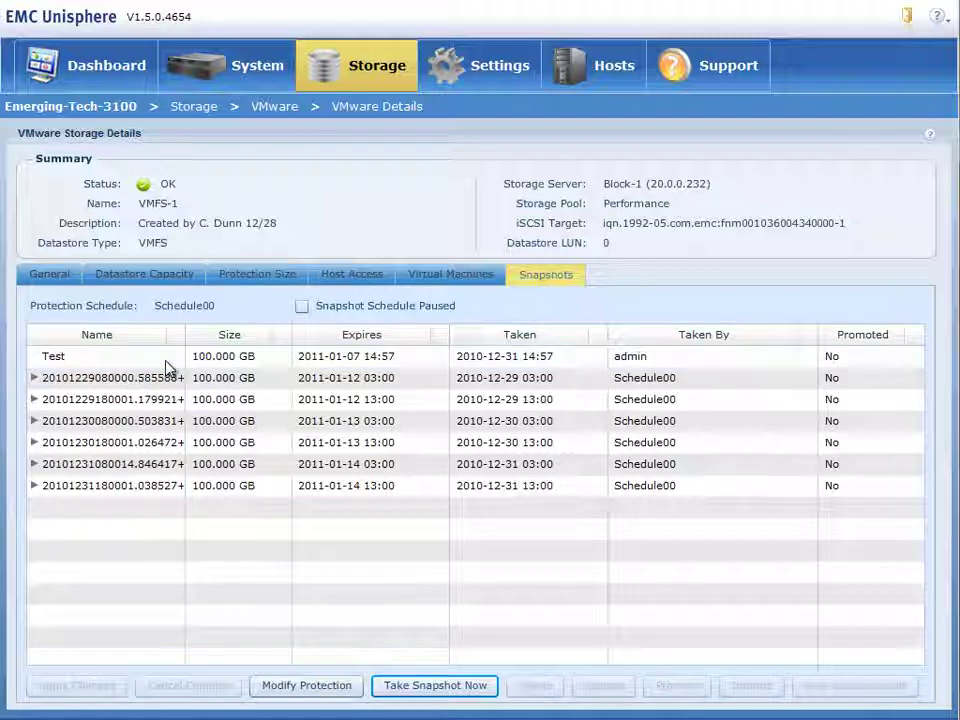
pyautogui.click(696, 365)
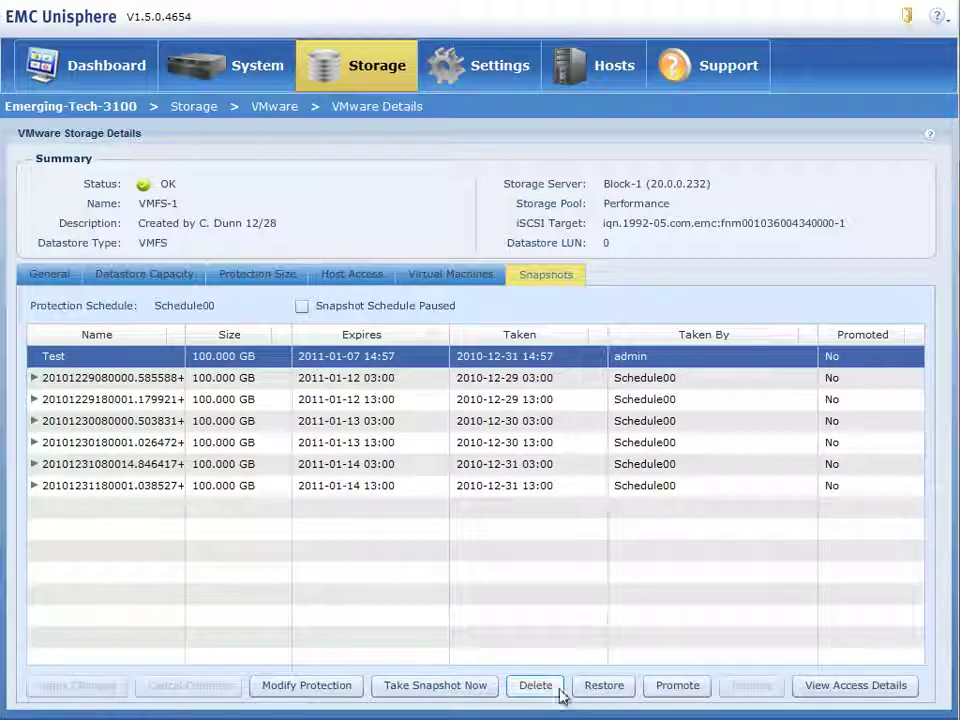
pyautogui.click(678, 688)
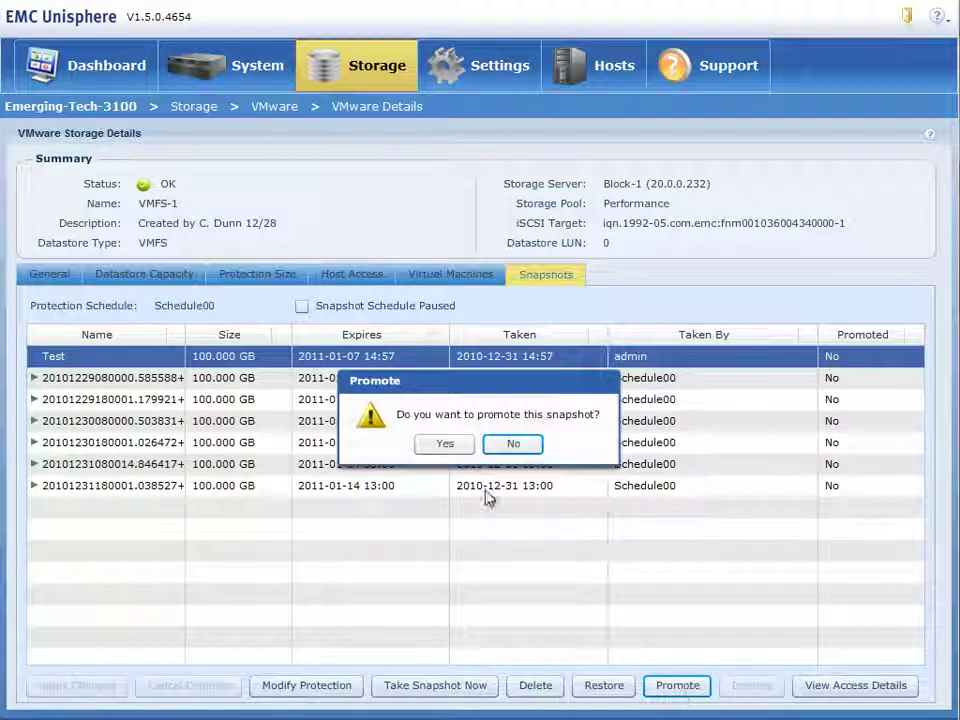
pyautogui.click(453, 448)
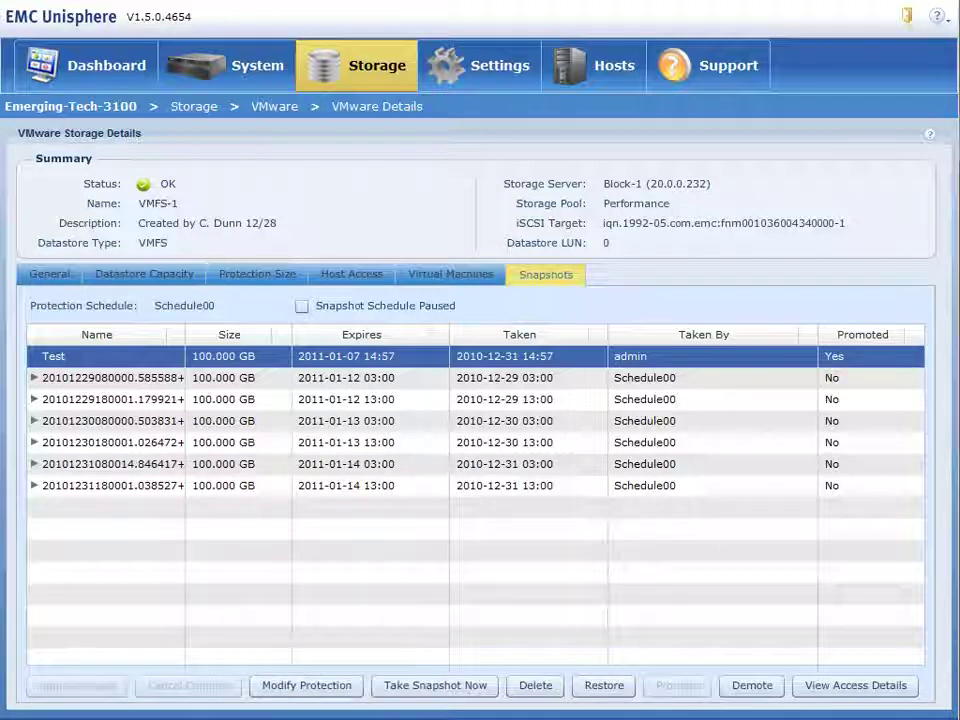
# - Switch to the vSphere Client and inspect the LUN 128 iSCSI disk among the storage adapter devices of host 10.242.27.237
pyautogui.click(604, 527)
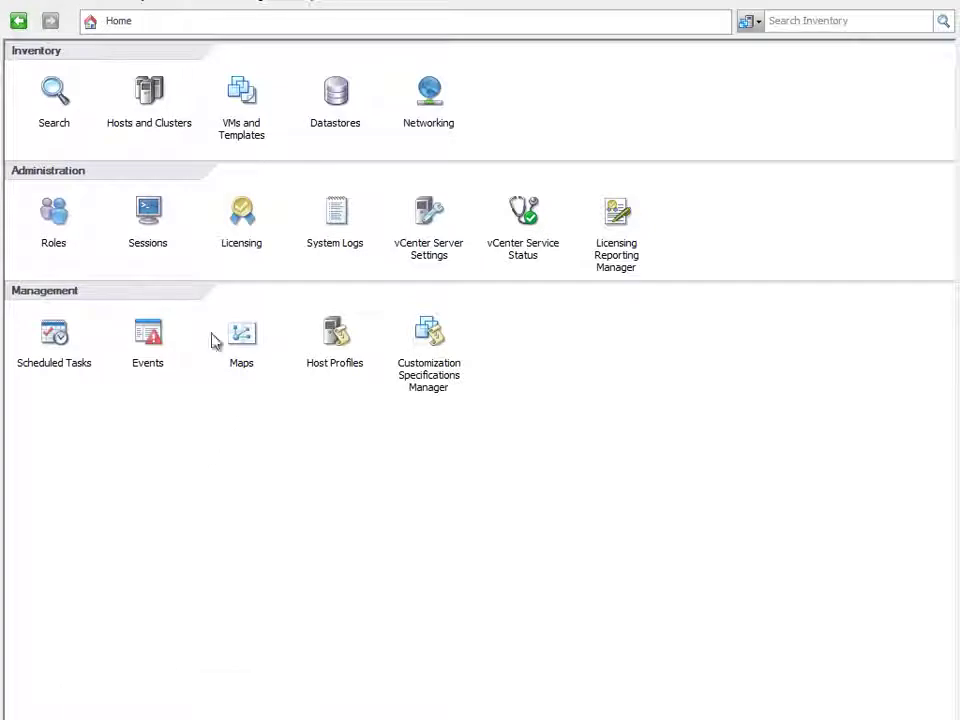
pyautogui.click(152, 100)
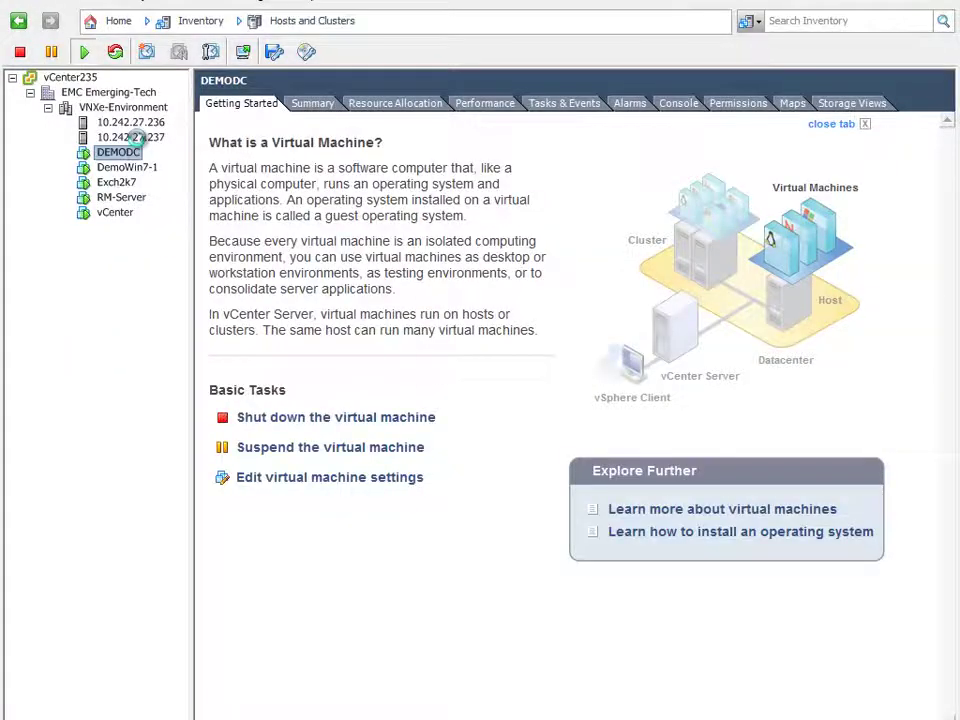
pyautogui.click(133, 137)
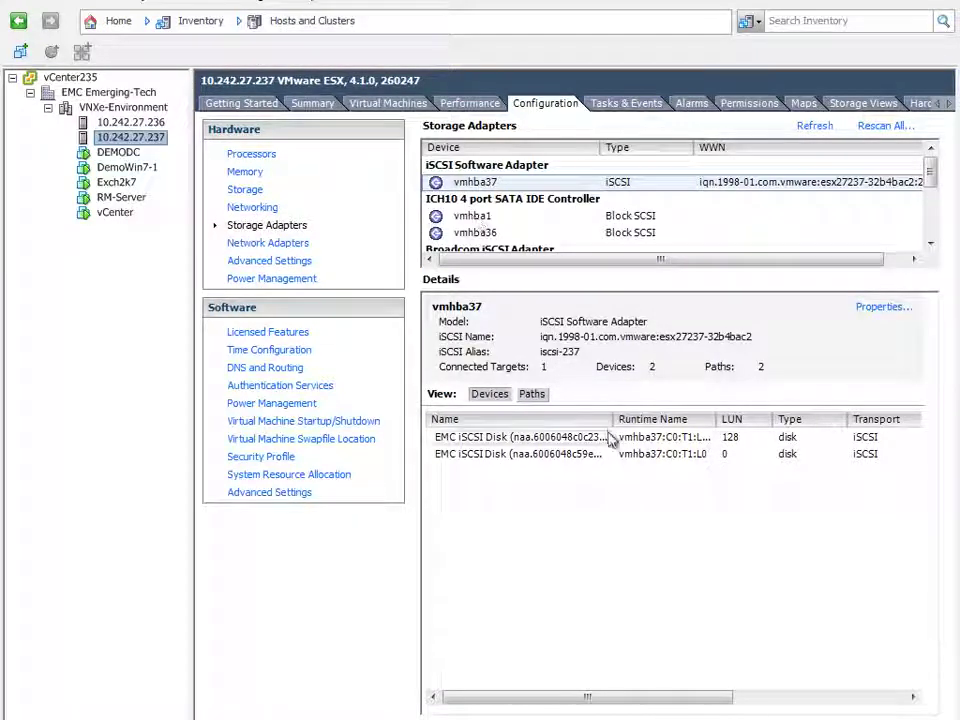
pyautogui.click(684, 440)
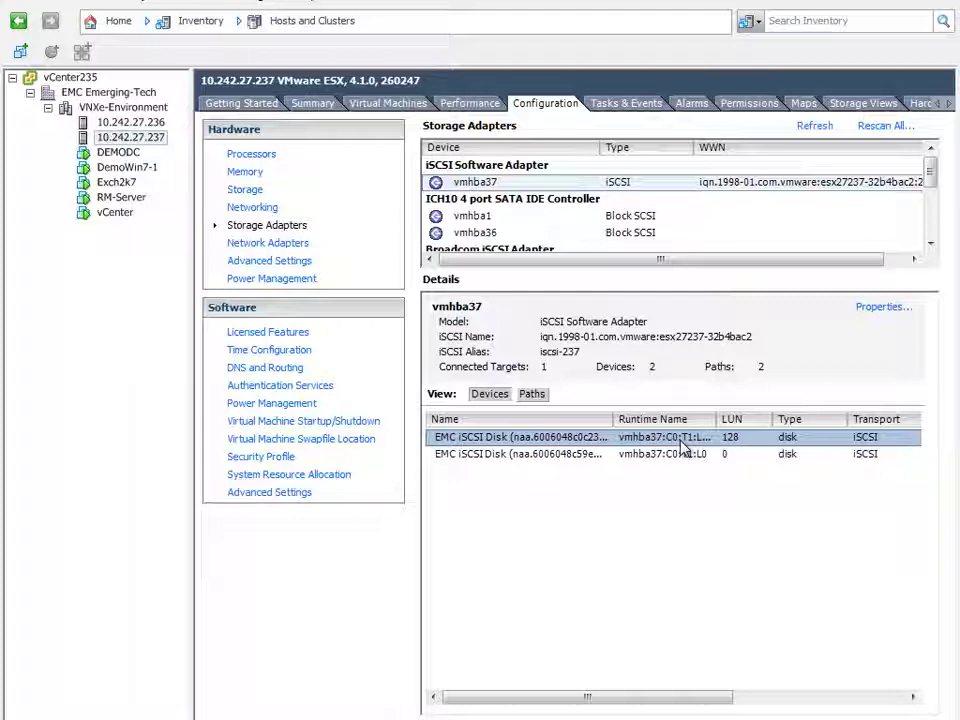
# - Start adding Disk/LUN storage to host 10.242.27.237, using the 100 GB EMC iSCSI disk with LUN 128
pyautogui.click(255, 193)
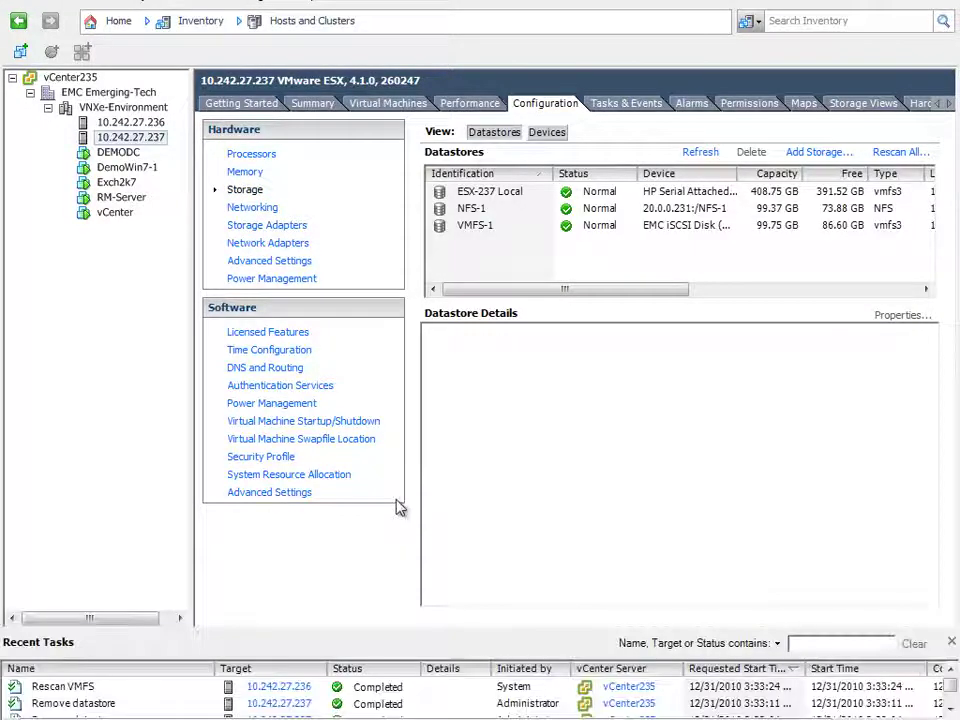
pyautogui.click(814, 158)
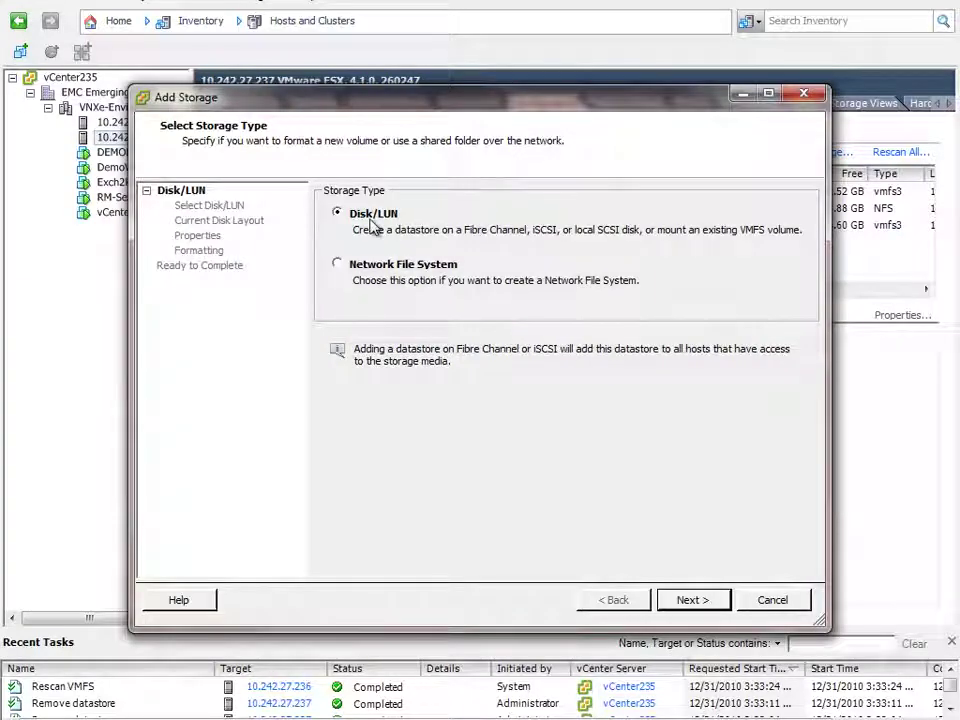
pyautogui.click(699, 607)
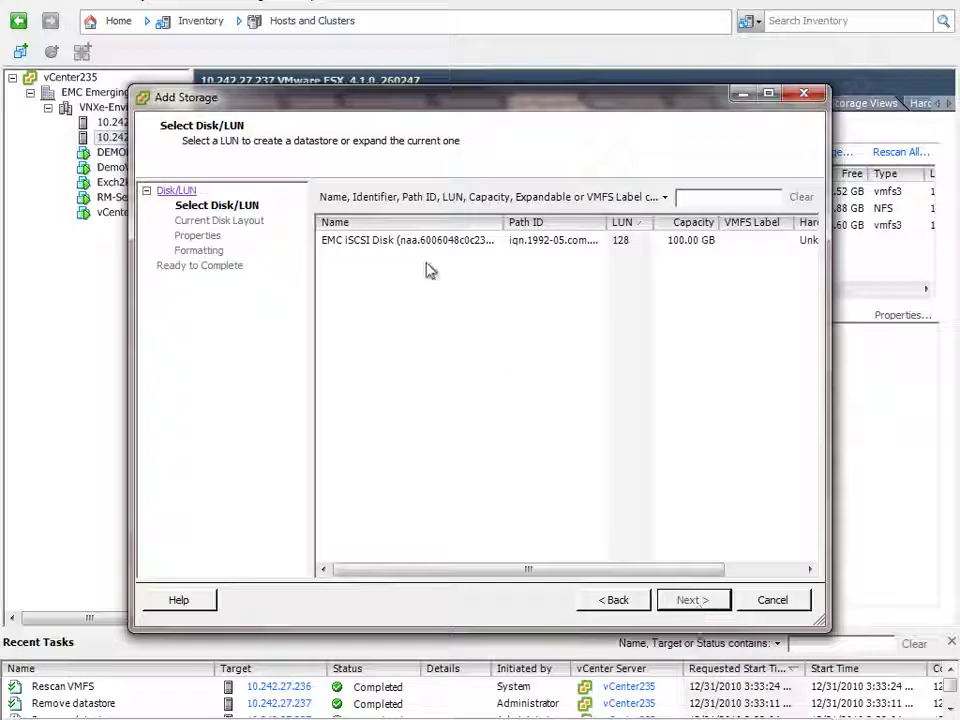
pyautogui.click(435, 249)
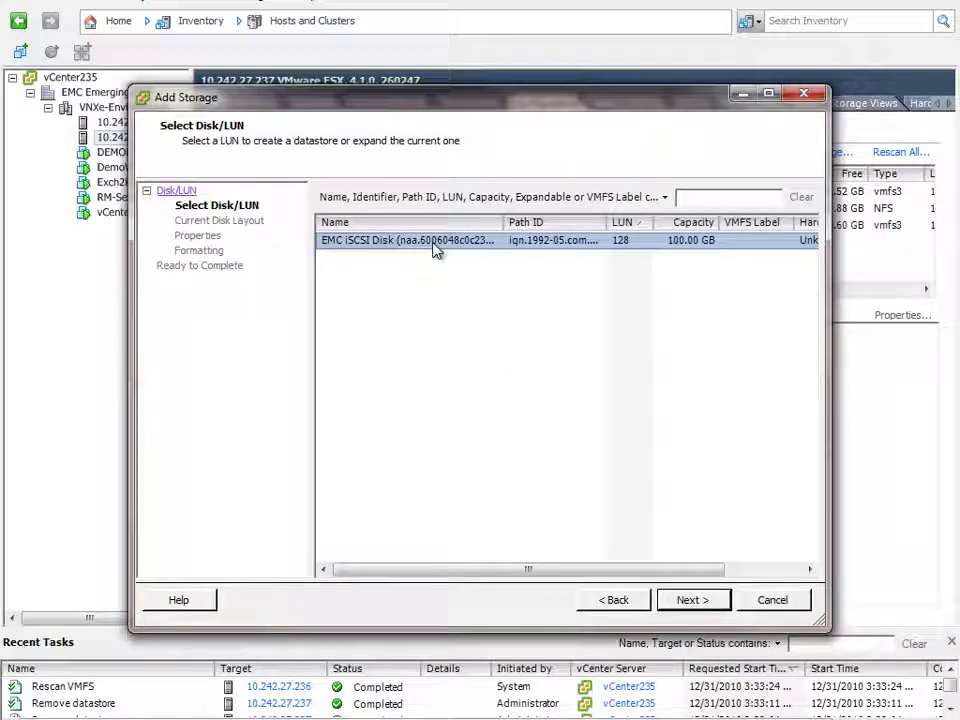
pyautogui.click(699, 603)
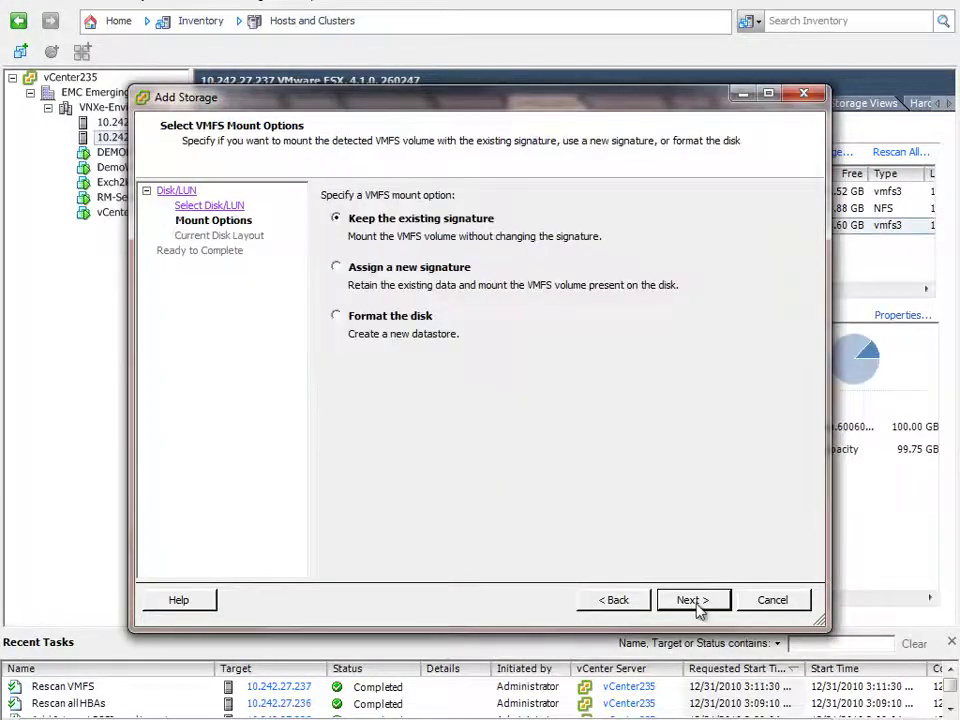
# - Mount the VMFS volume with a newly assigned signature, accept the current disk layout and complete the storage addition
pyautogui.click(336, 268)
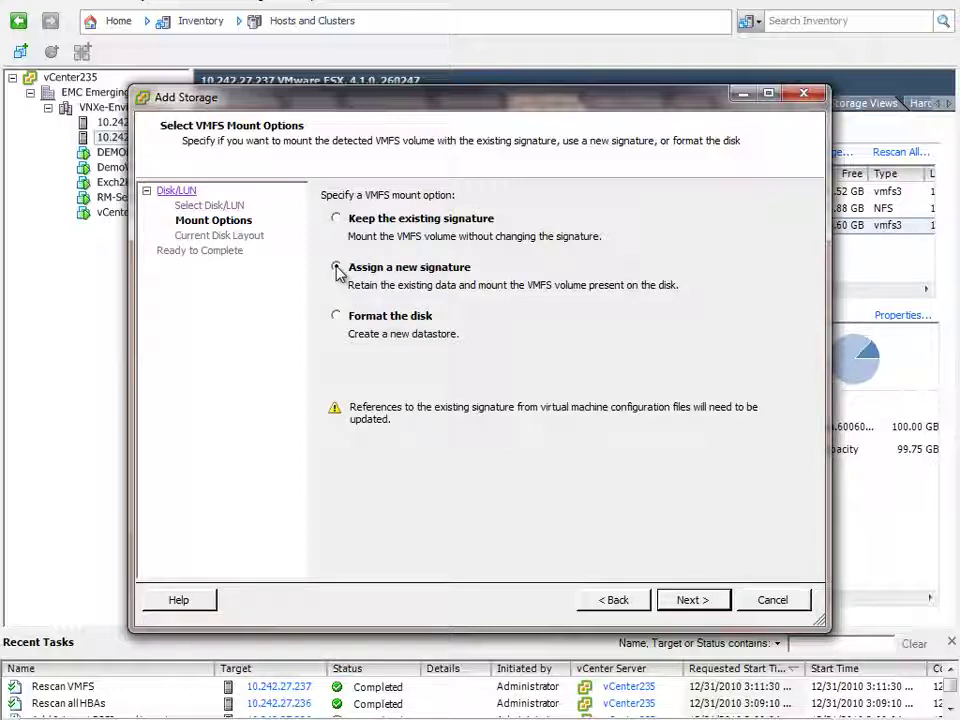
pyautogui.click(690, 605)
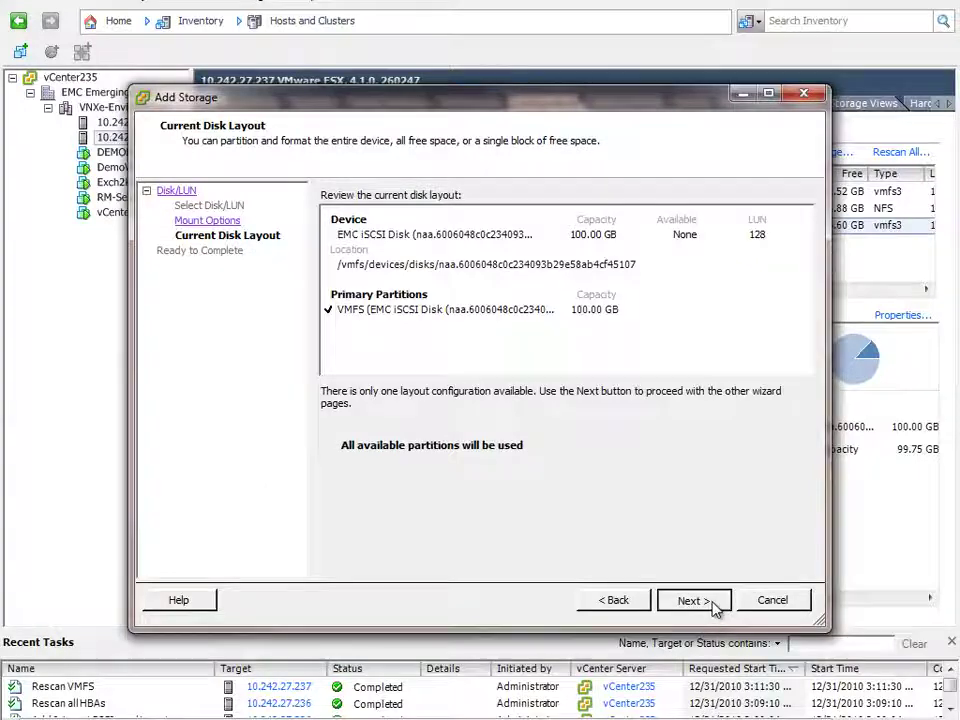
pyautogui.click(711, 603)
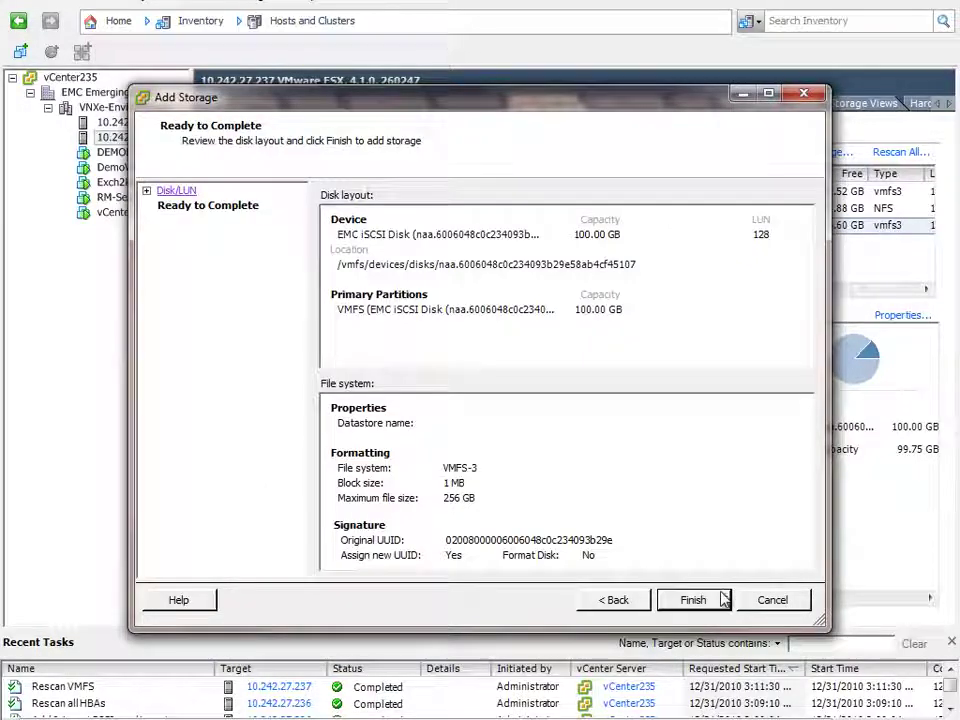
pyautogui.click(692, 598)
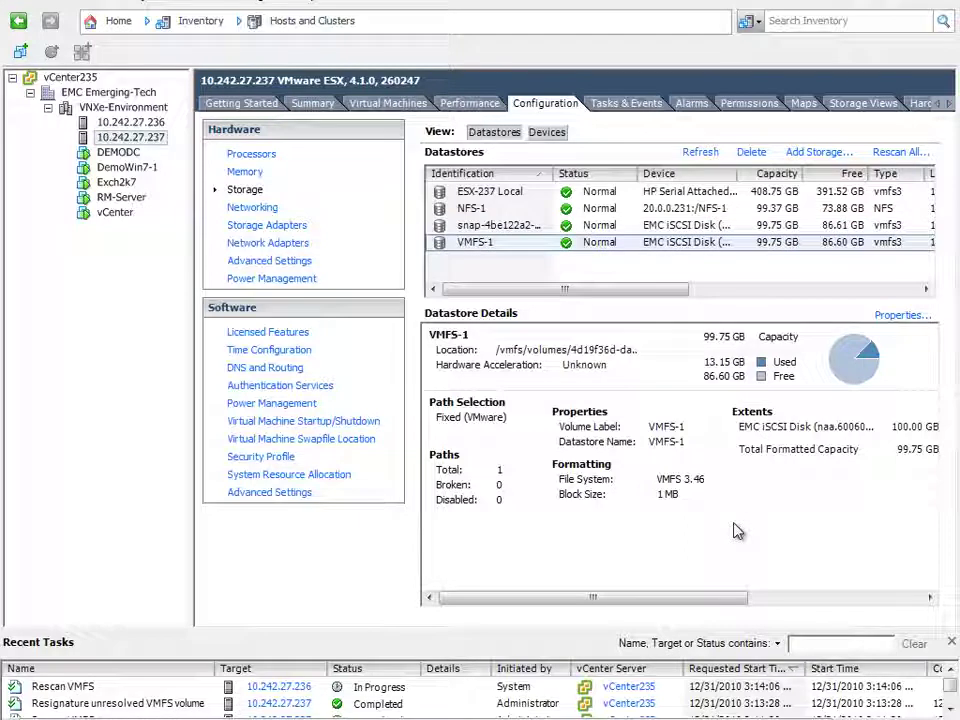
# - Browse the mounted snapshot datastore snap-4be122a2-VMFS-1 and check its Template outline.docx file and DemoWin7-1 folder
pyautogui.click(491, 229)
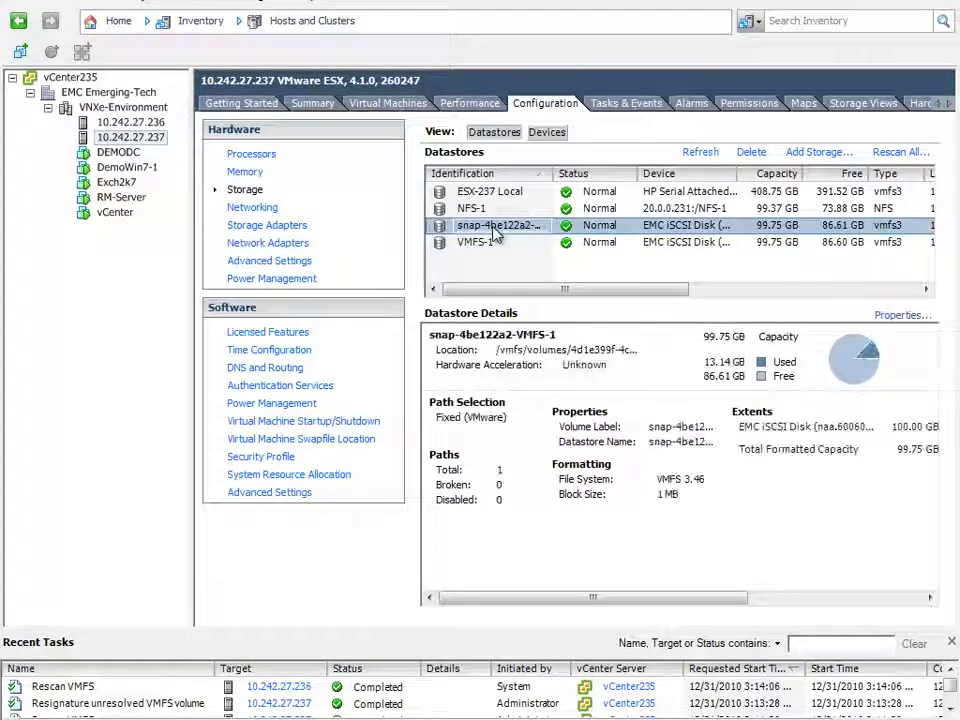
pyautogui.rightClick(493, 230)
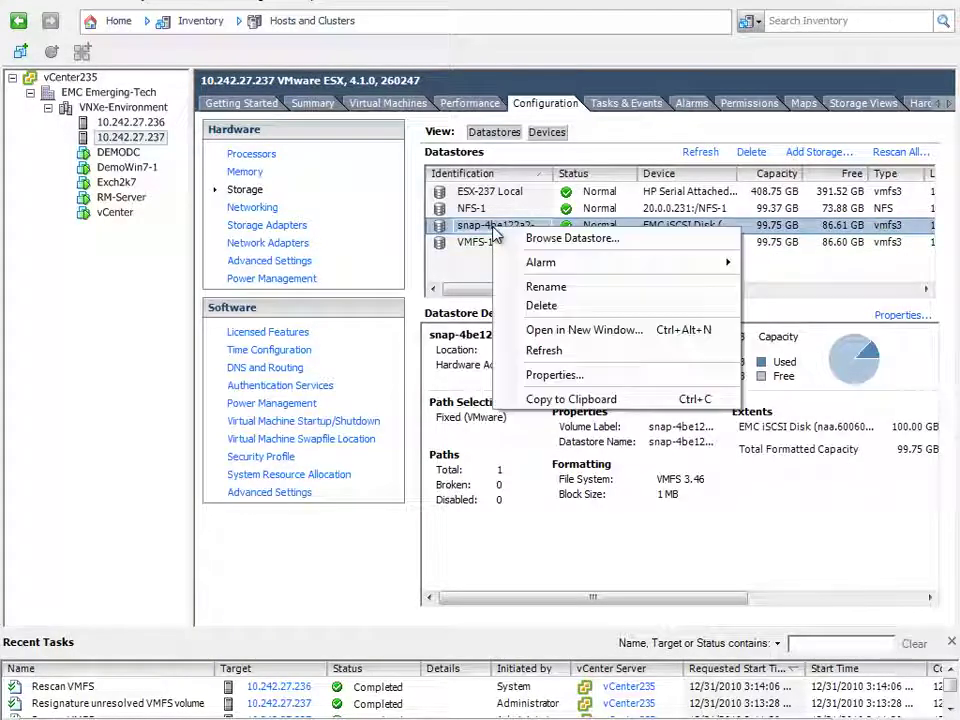
pyautogui.click(552, 242)
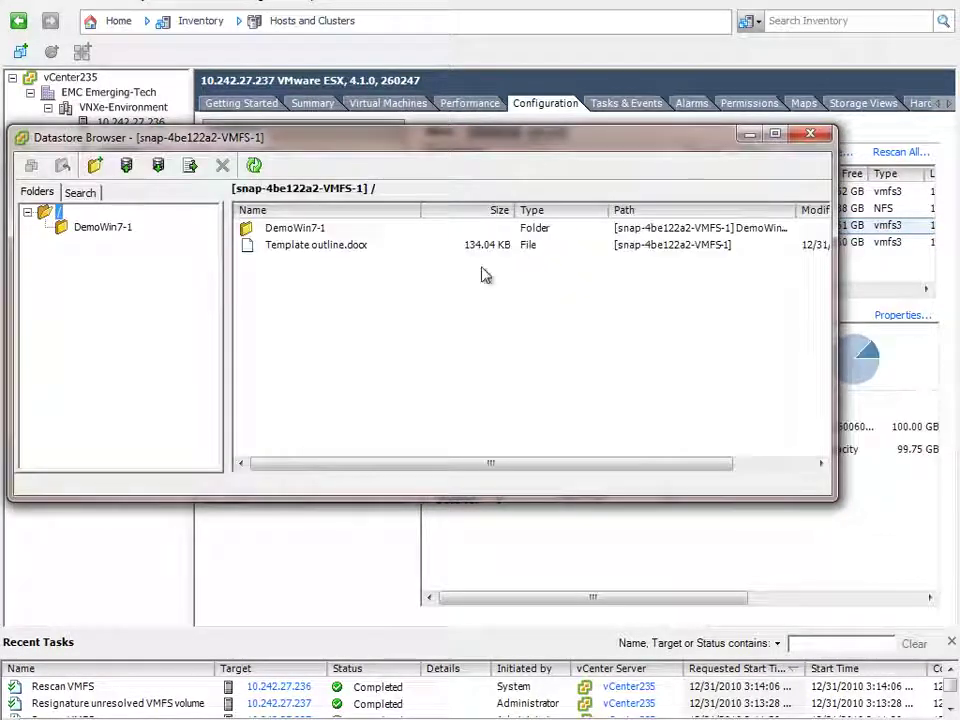
pyautogui.click(312, 230)
pyautogui.click(343, 246)
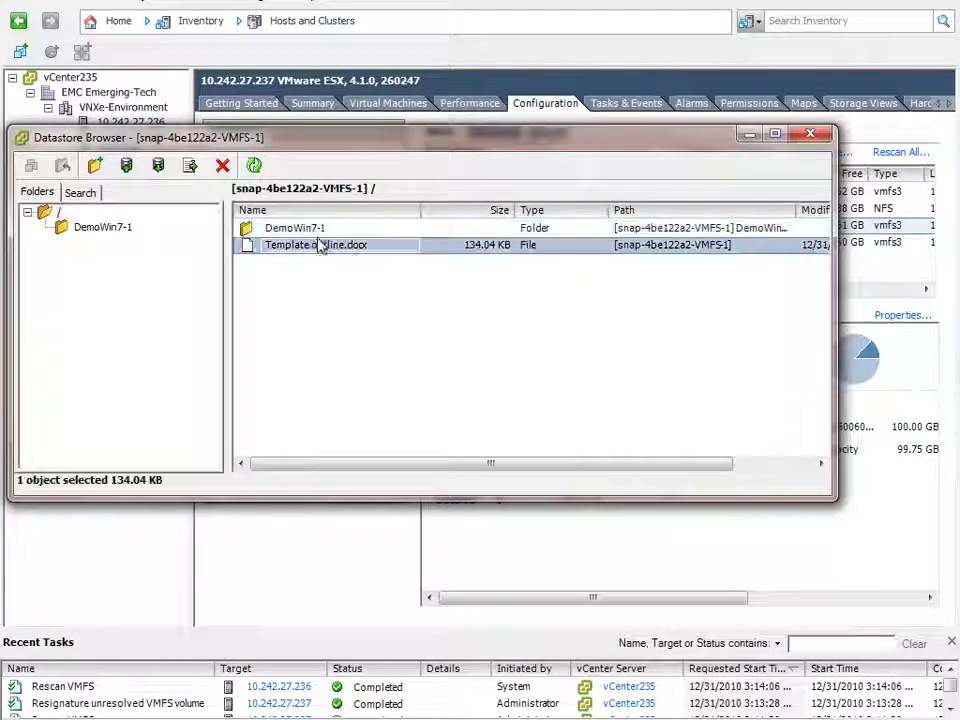
pyautogui.click(320, 229)
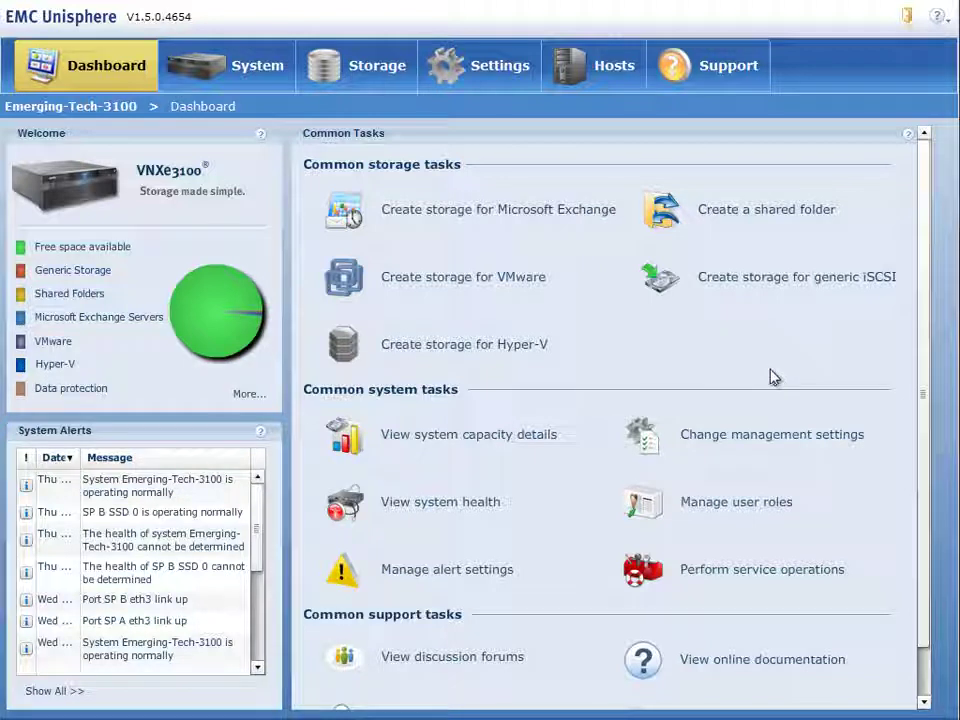
# - Switch to EMC Unisphere and open the replication settings of the NFS-1 VMware datastore
pyautogui.click(373, 70)
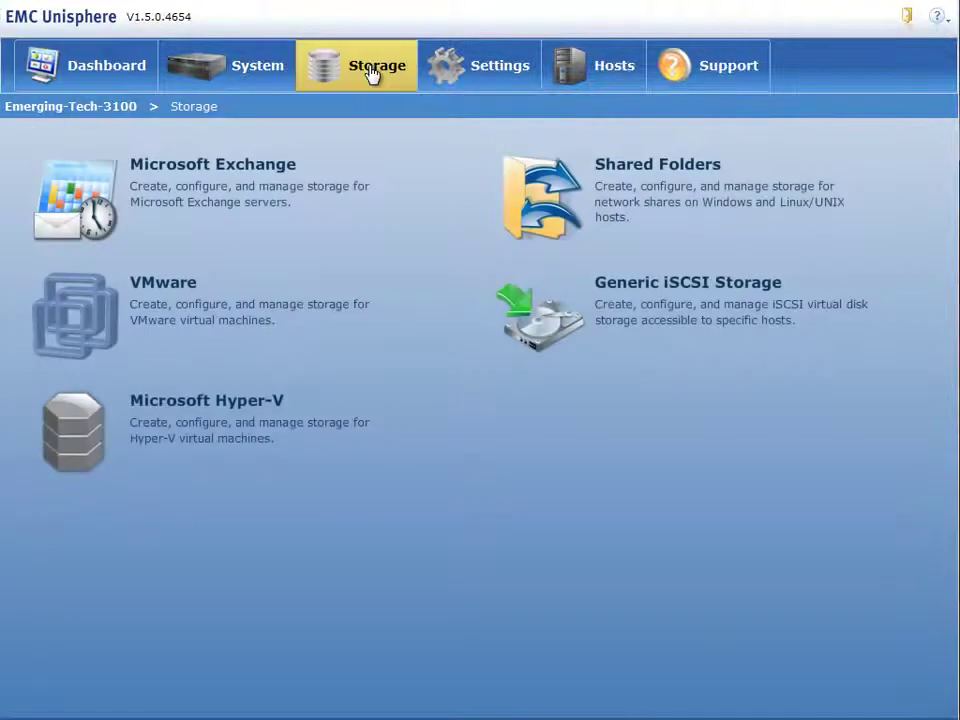
pyautogui.click(218, 310)
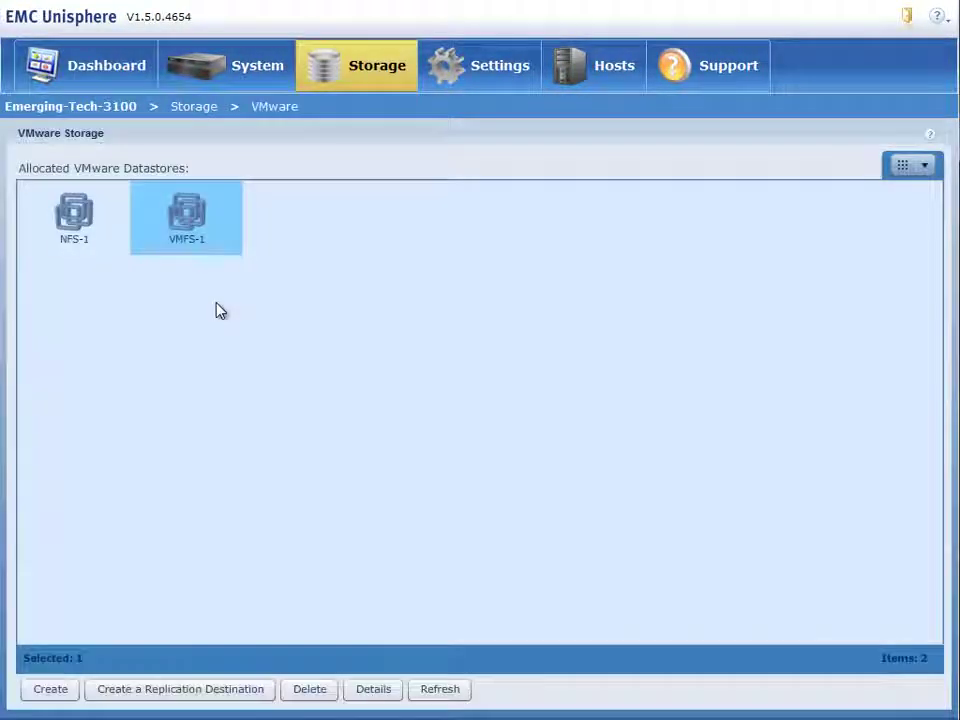
pyautogui.click(65, 220)
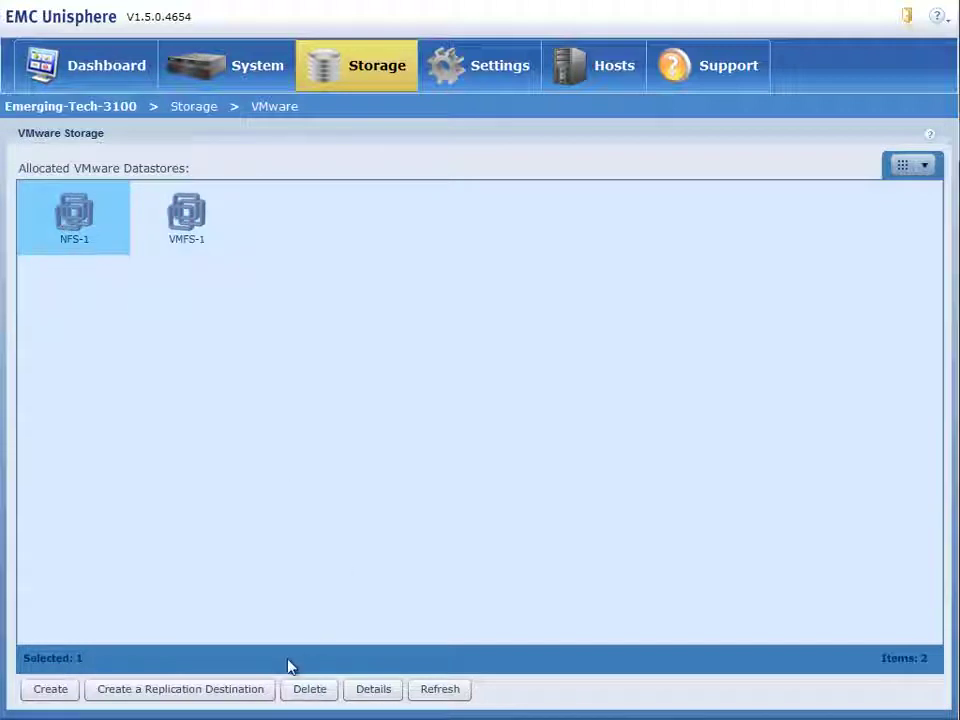
pyautogui.doubleClick(86, 240)
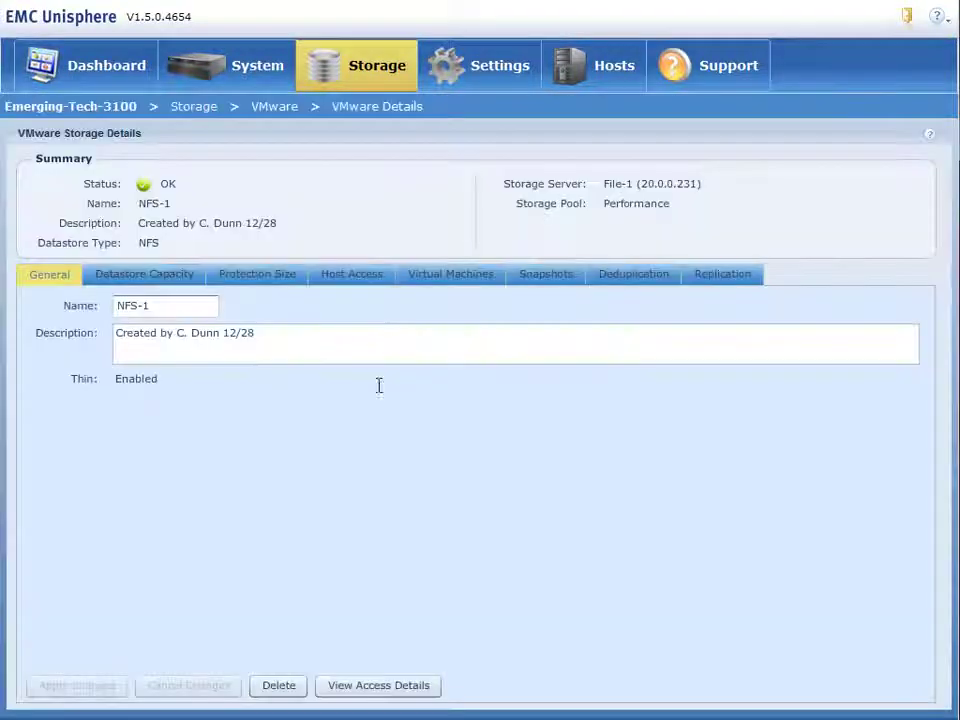
pyautogui.click(716, 280)
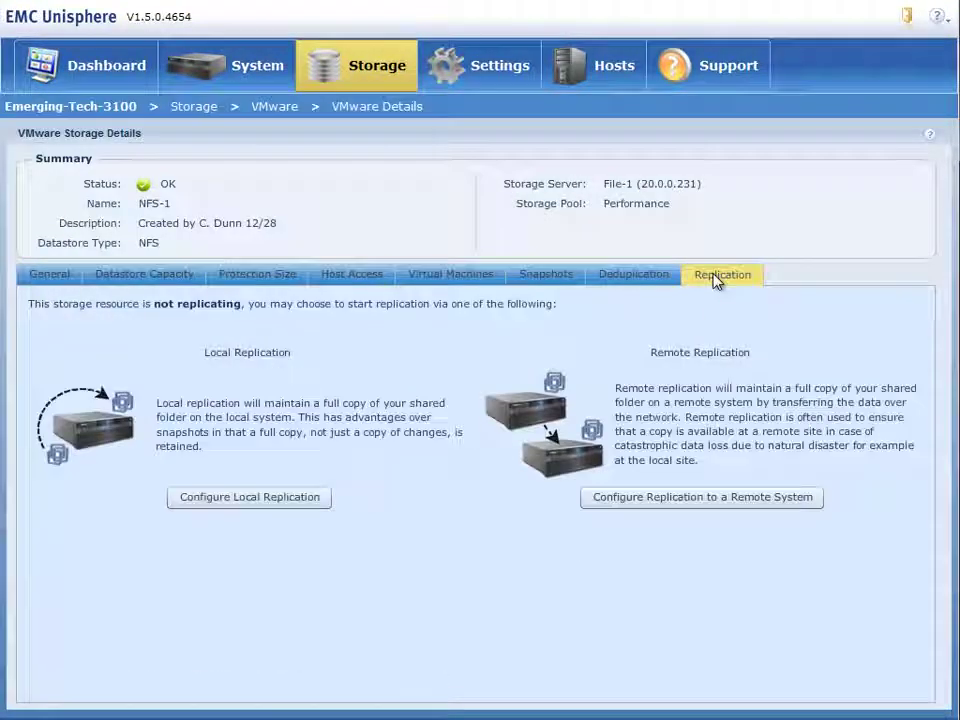
# - Start configuring local replication for NFS-1 and create a destination datastore, accepting the name Dst-NFS-1.00 and the suggested description
pyautogui.click(241, 507)
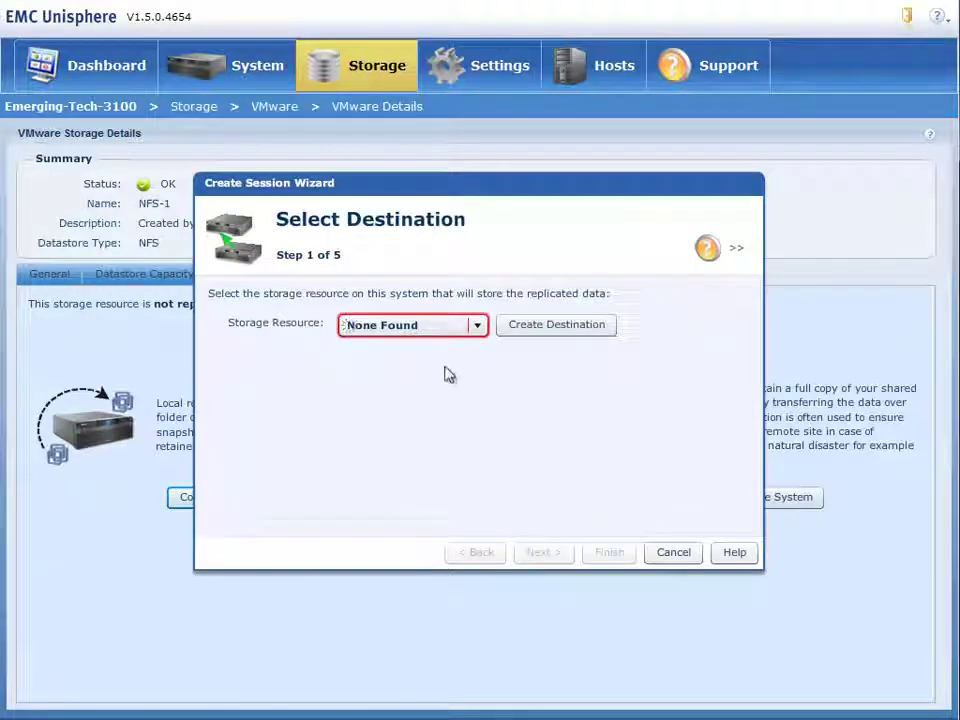
pyautogui.click(482, 327)
pyautogui.click(564, 326)
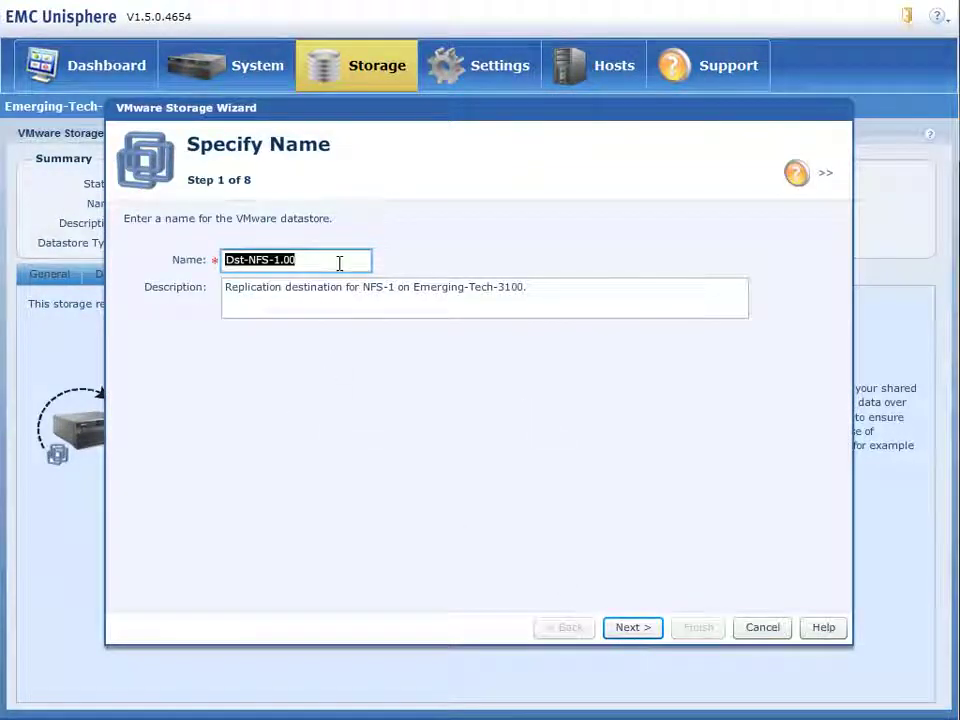
pyautogui.click(343, 316)
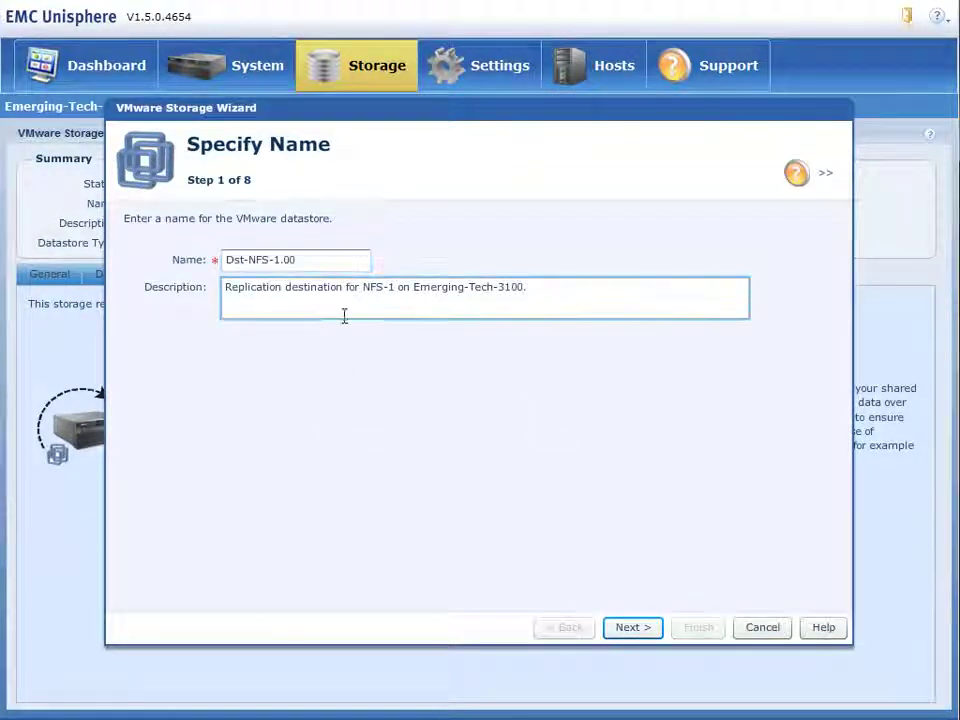
pyautogui.click(633, 630)
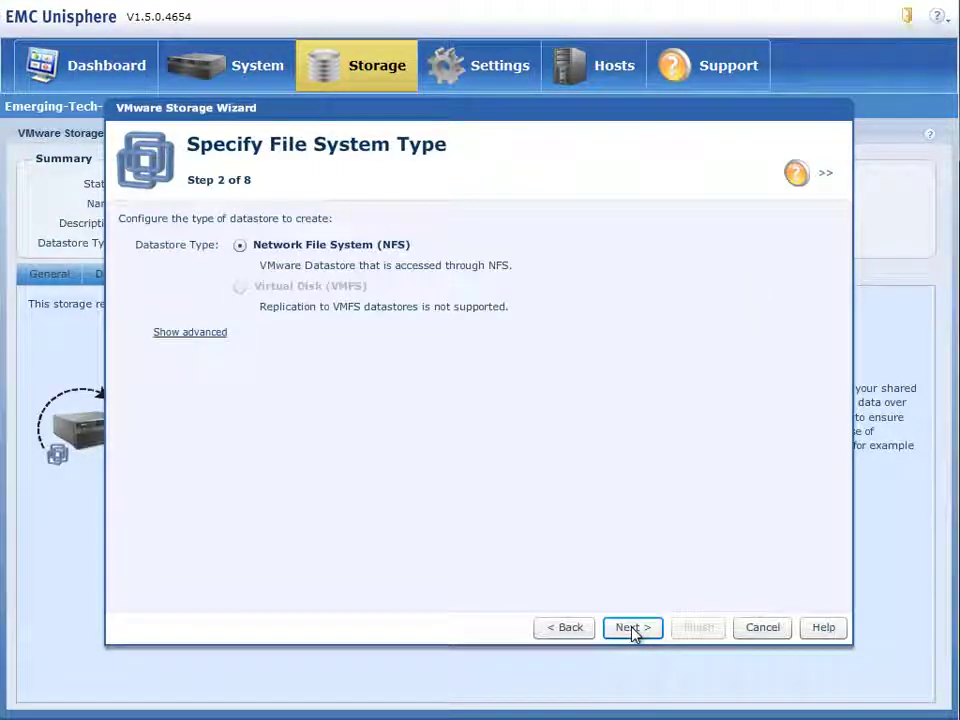
# - Accept NFS type, the Performance pool and thin storage for the destination, configuring protection storage without a snapshot schedule at the preset size
pyautogui.click(633, 627)
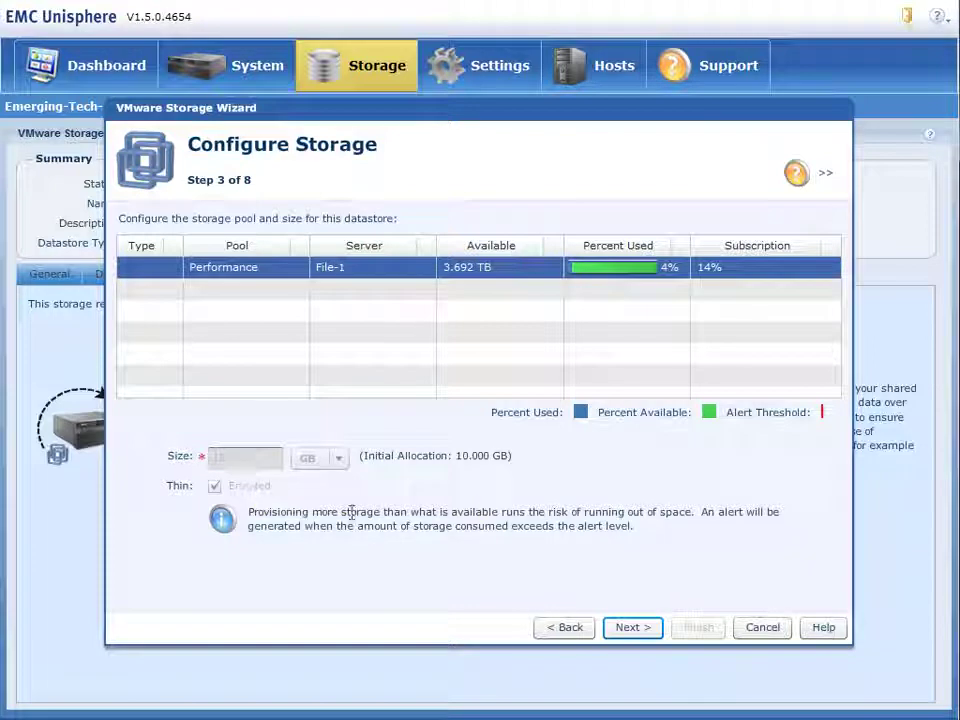
pyautogui.click(634, 630)
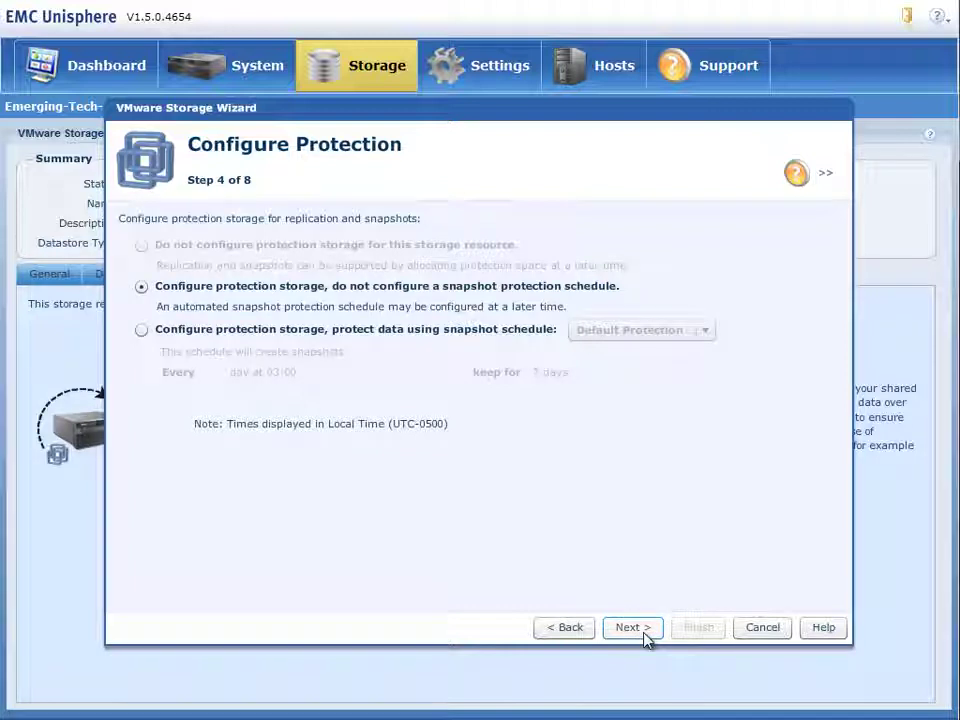
pyautogui.click(633, 627)
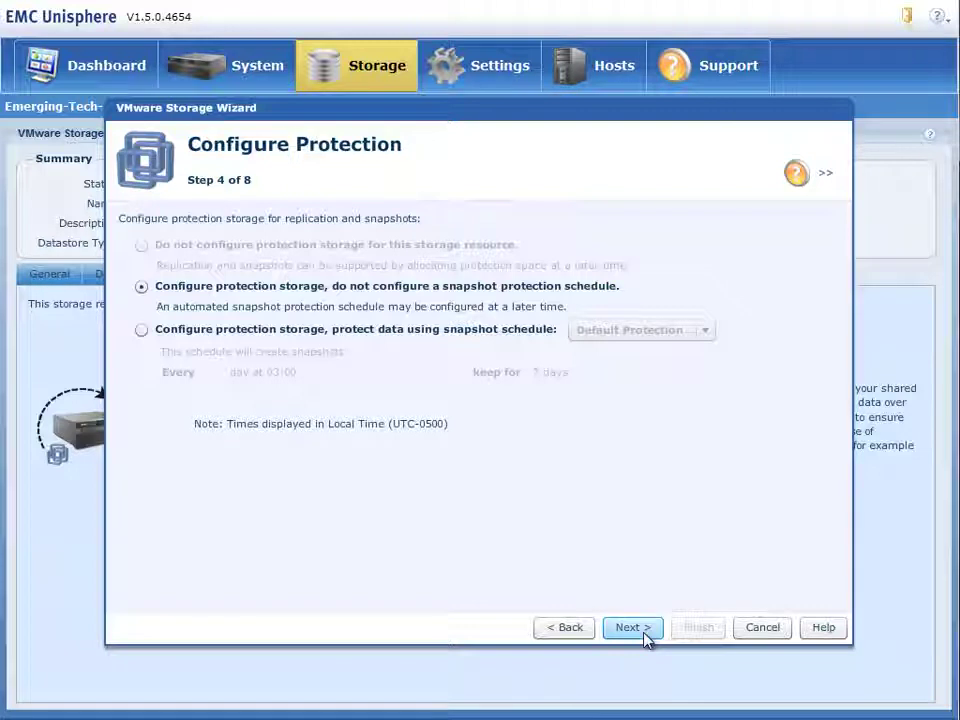
pyautogui.click(644, 633)
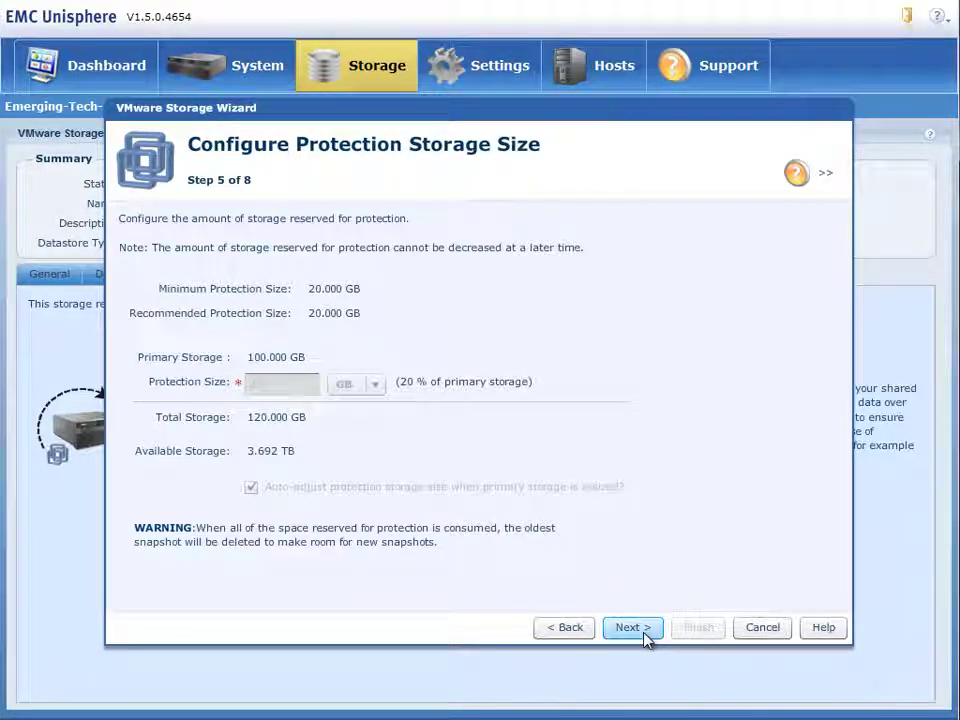
pyautogui.click(644, 633)
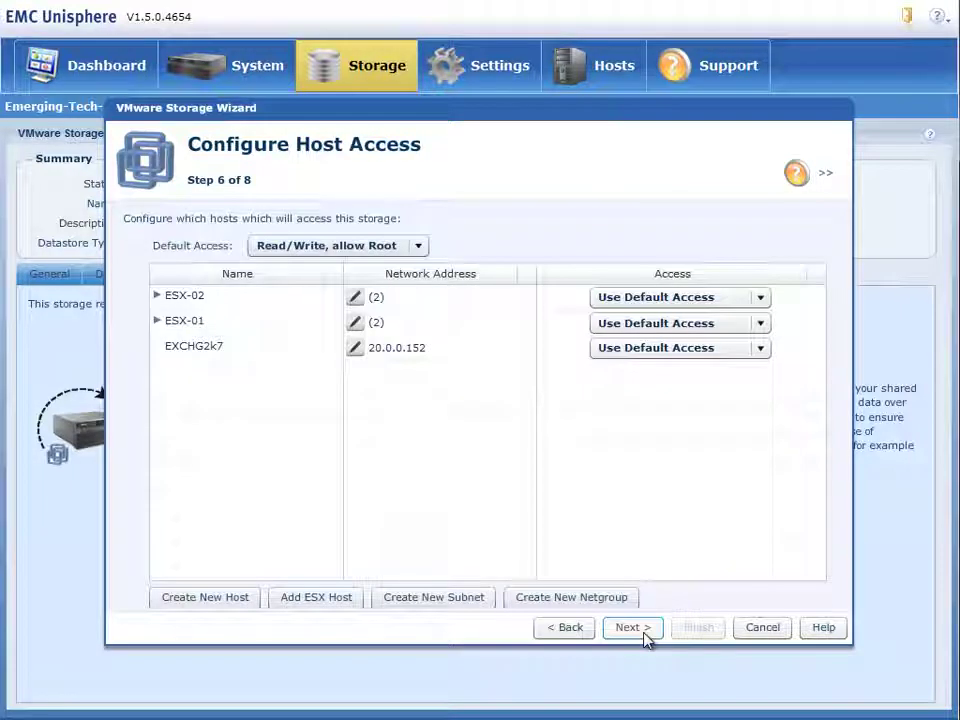
# - Keep default host access as Read/Write, allow Root and finish creating the Dst-NFS-1.00 datastore
pyautogui.click(767, 333)
pyautogui.click(731, 328)
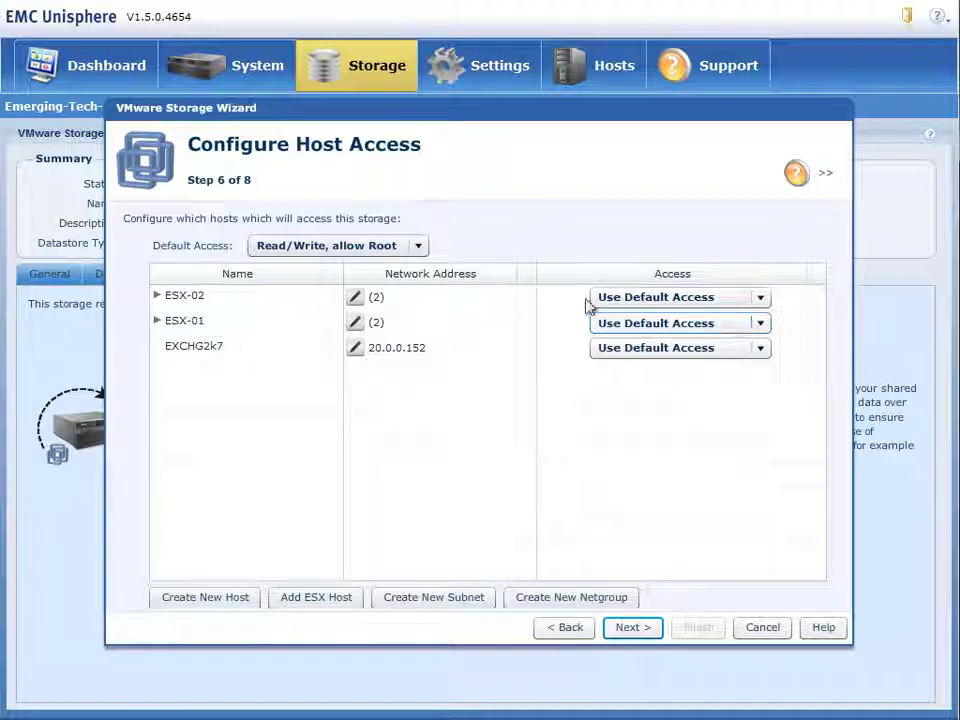
pyautogui.click(645, 629)
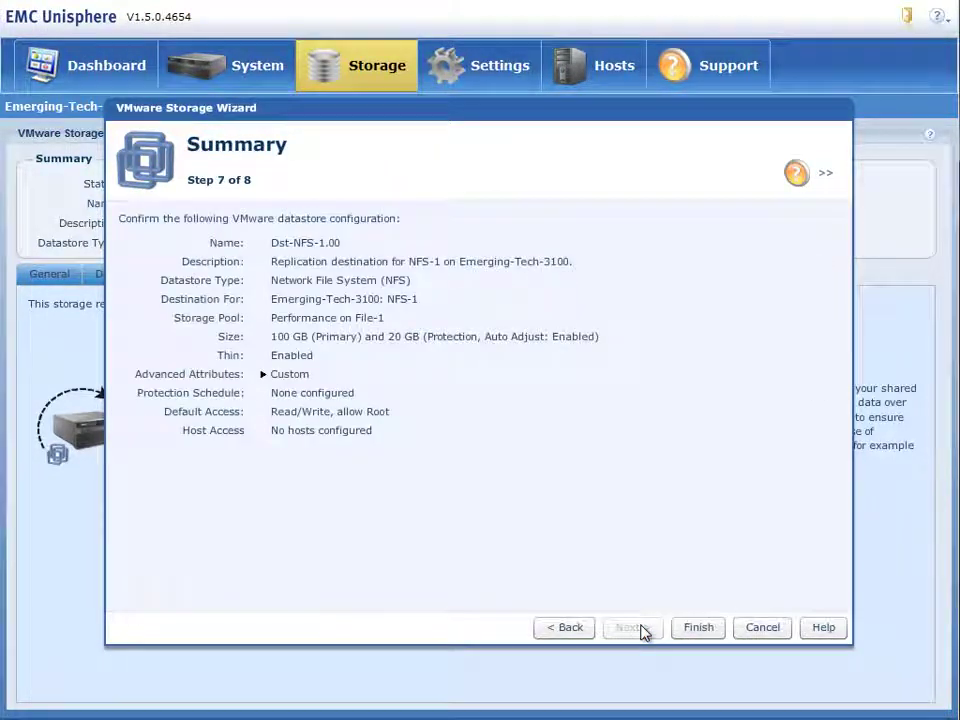
pyautogui.click(700, 630)
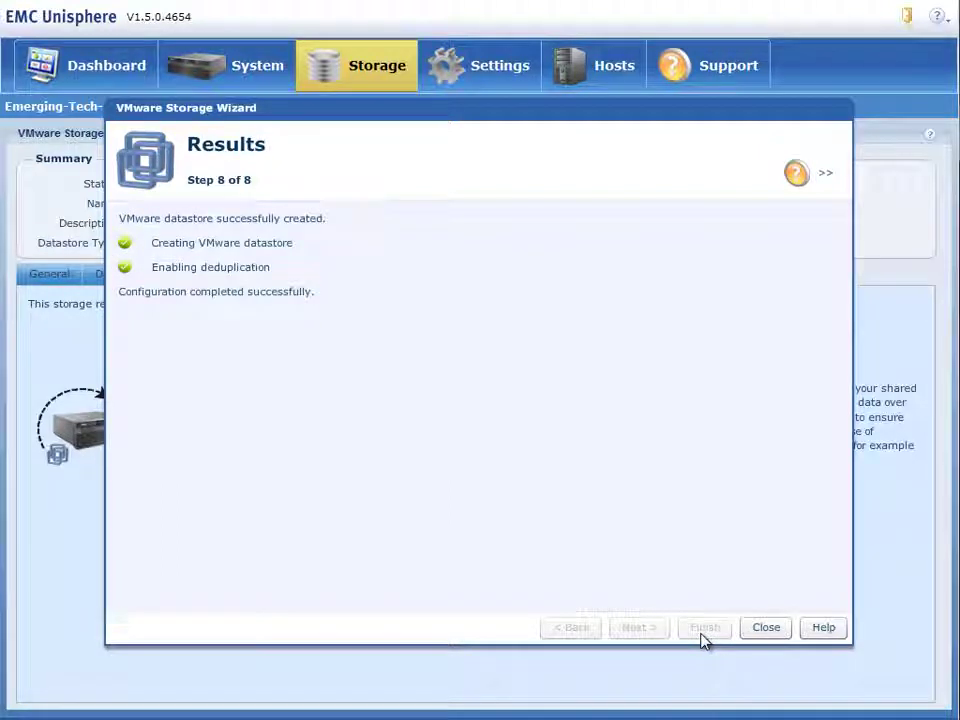
pyautogui.click(788, 630)
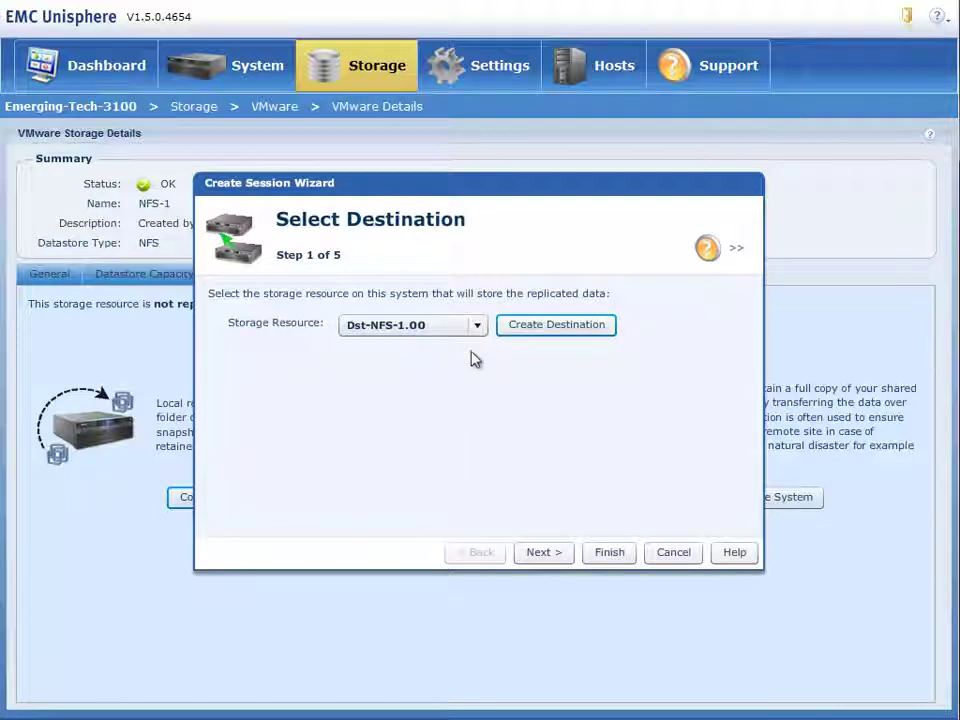
# - Use Dst-NFS-1.00 as the replication destination, try other automatic synchronization intervals and revert to the default
pyautogui.click(553, 556)
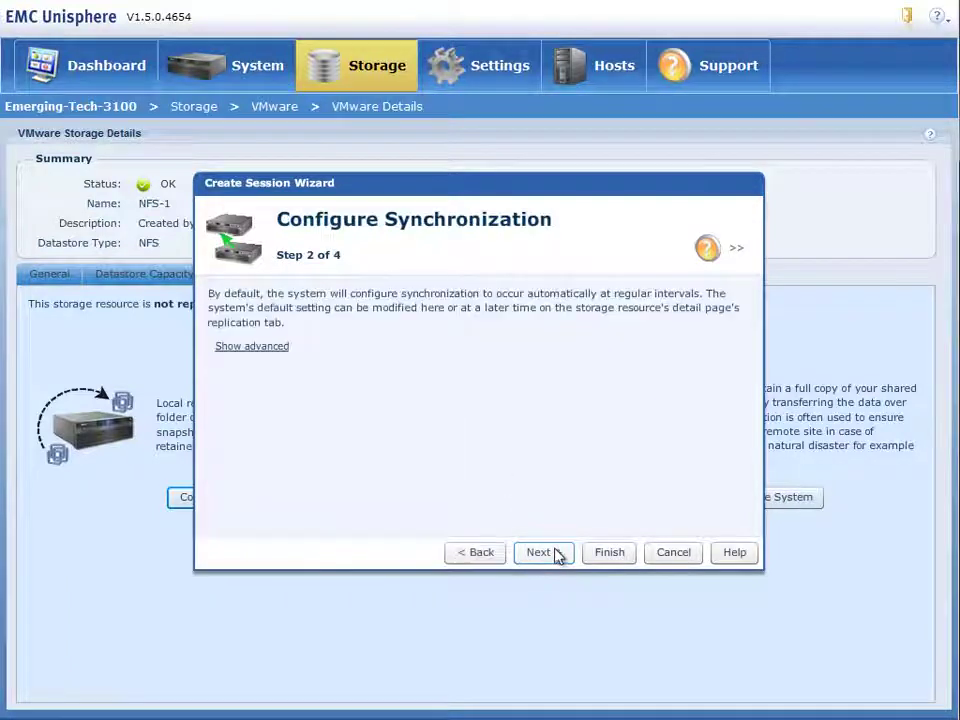
pyautogui.click(272, 347)
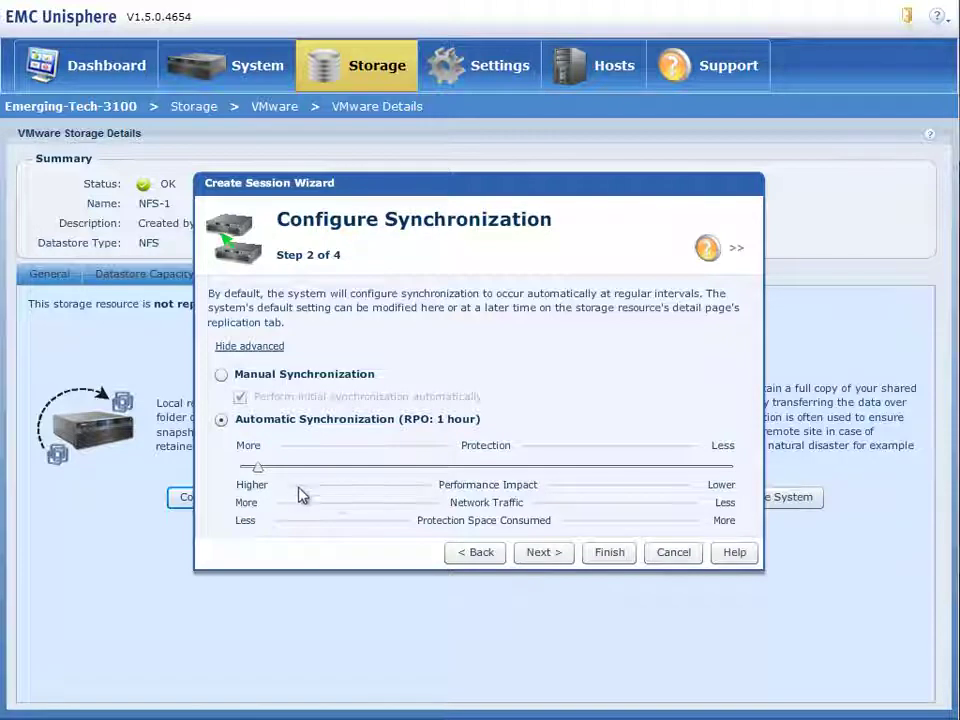
pyautogui.moveTo(258, 467); pyautogui.dragTo(471, 476)
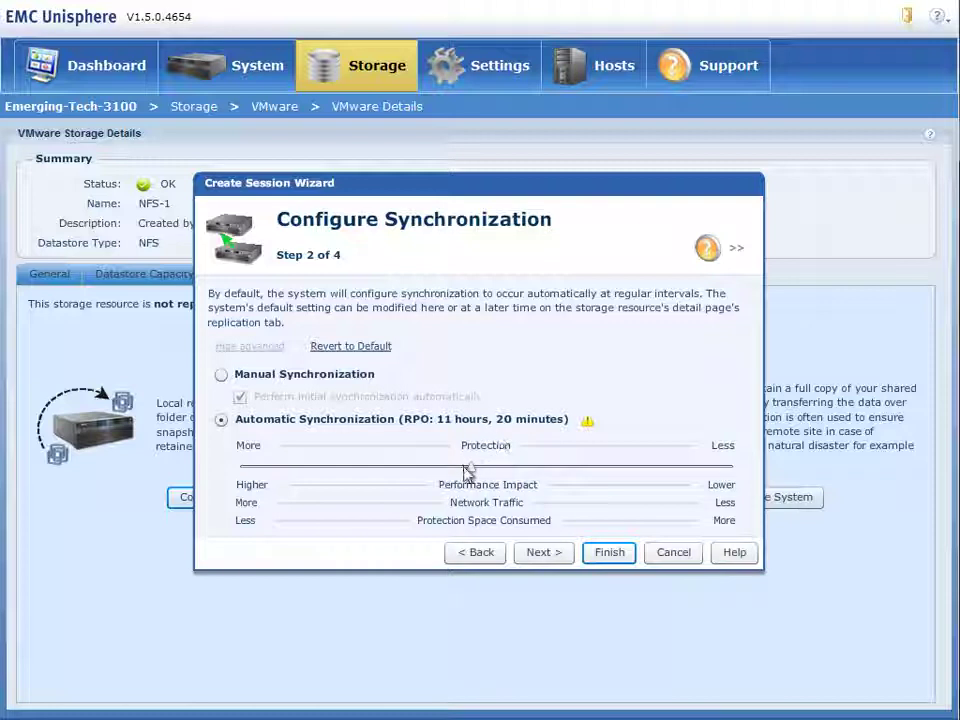
pyautogui.moveTo(473, 473); pyautogui.dragTo(276, 476)
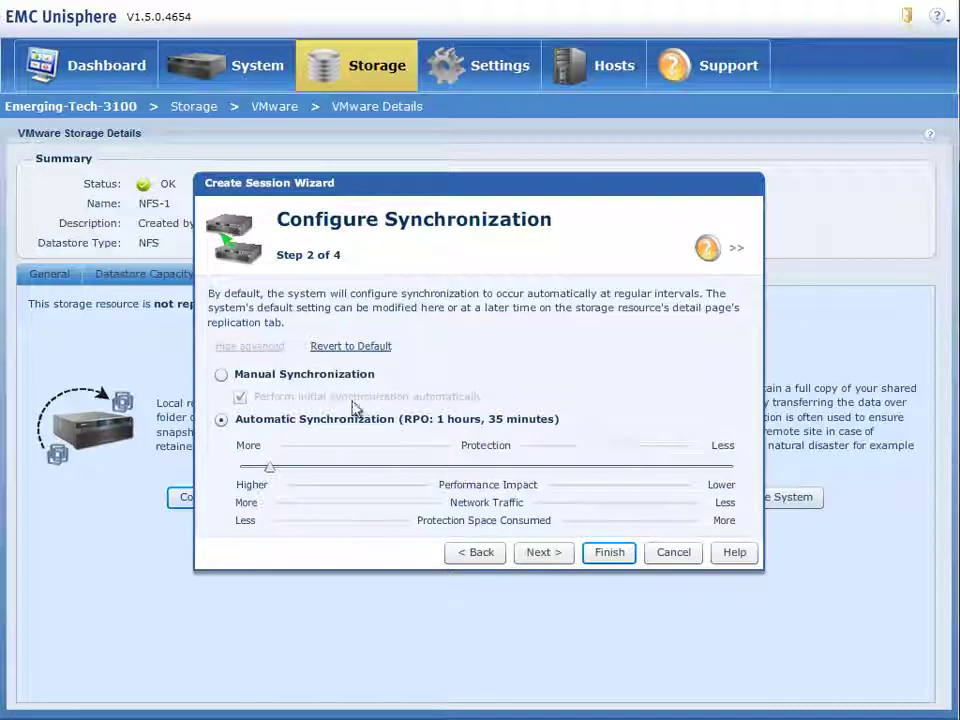
pyautogui.click(347, 347)
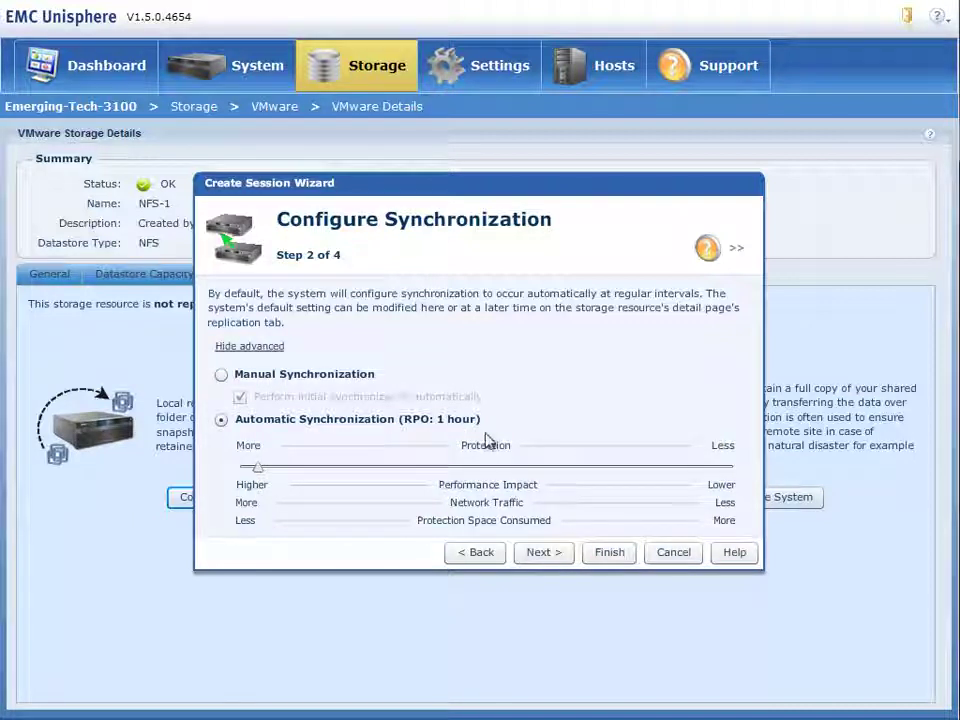
# - Finish creating the NFS-1 replication session with automatic synchronization and an RPO of 1 hour
pyautogui.click(553, 558)
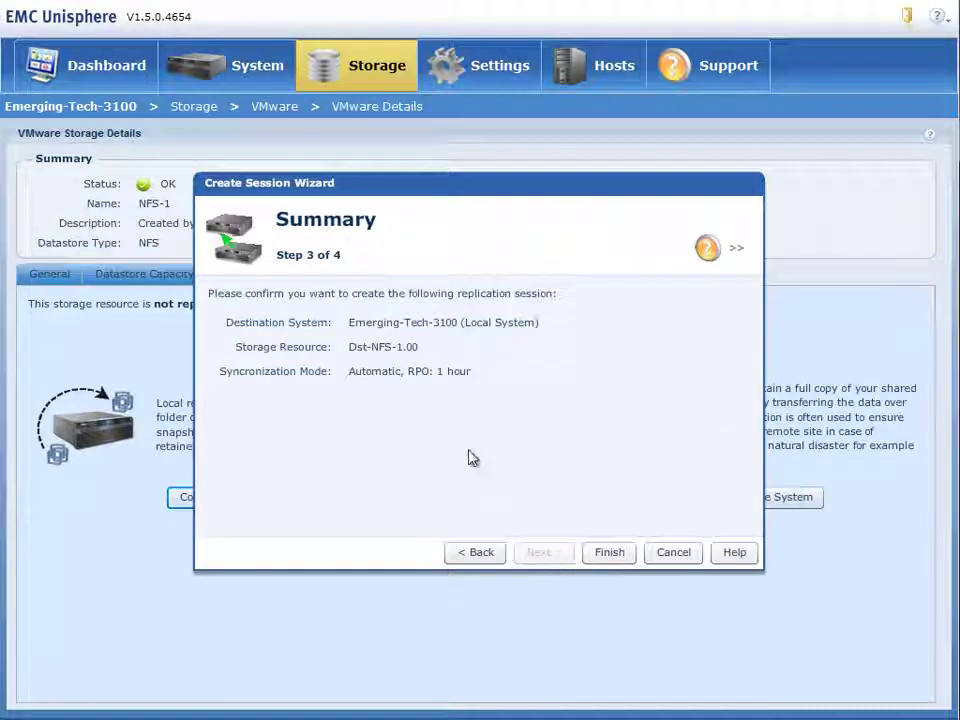
pyautogui.click(605, 556)
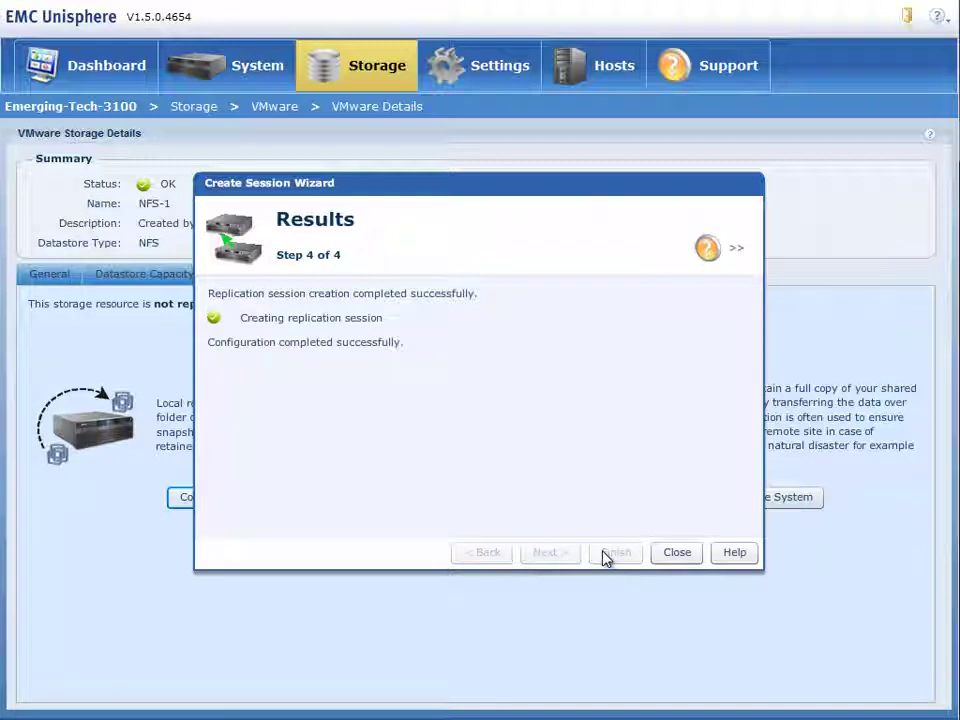
pyautogui.click(677, 553)
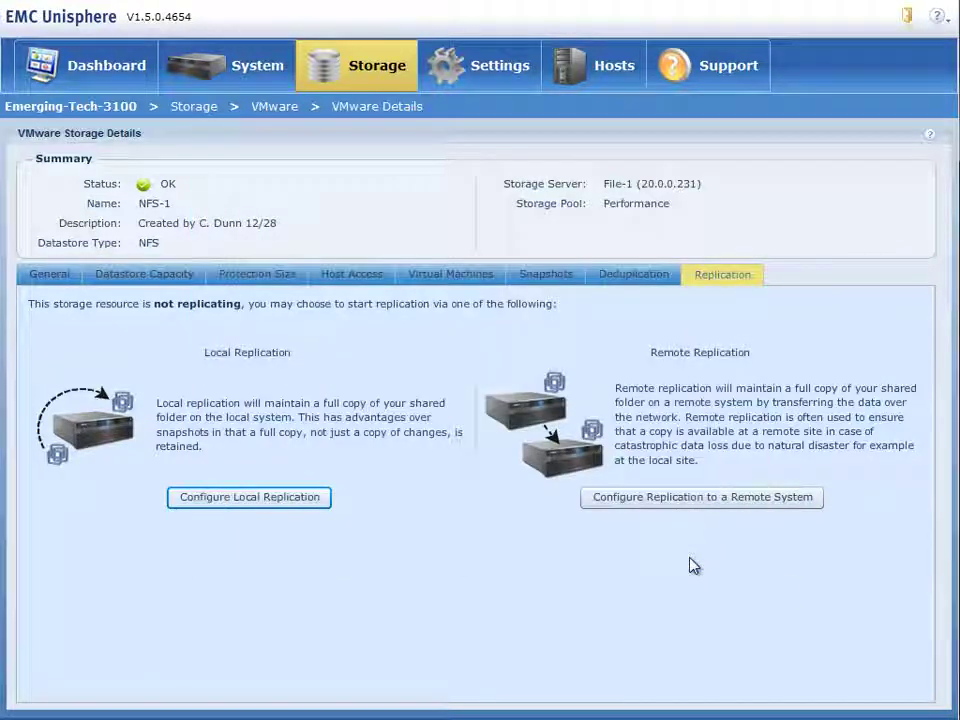
# - Return to the list of VMware datastores and open the details of Dst-NFS-1.00
pyautogui.click(48, 278)
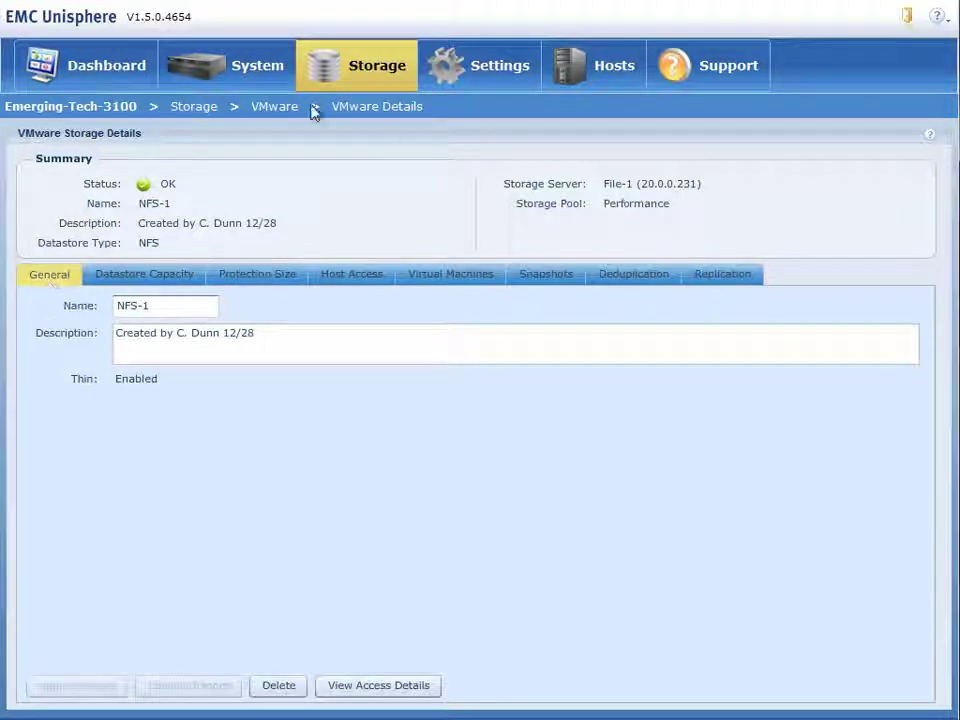
pyautogui.click(196, 107)
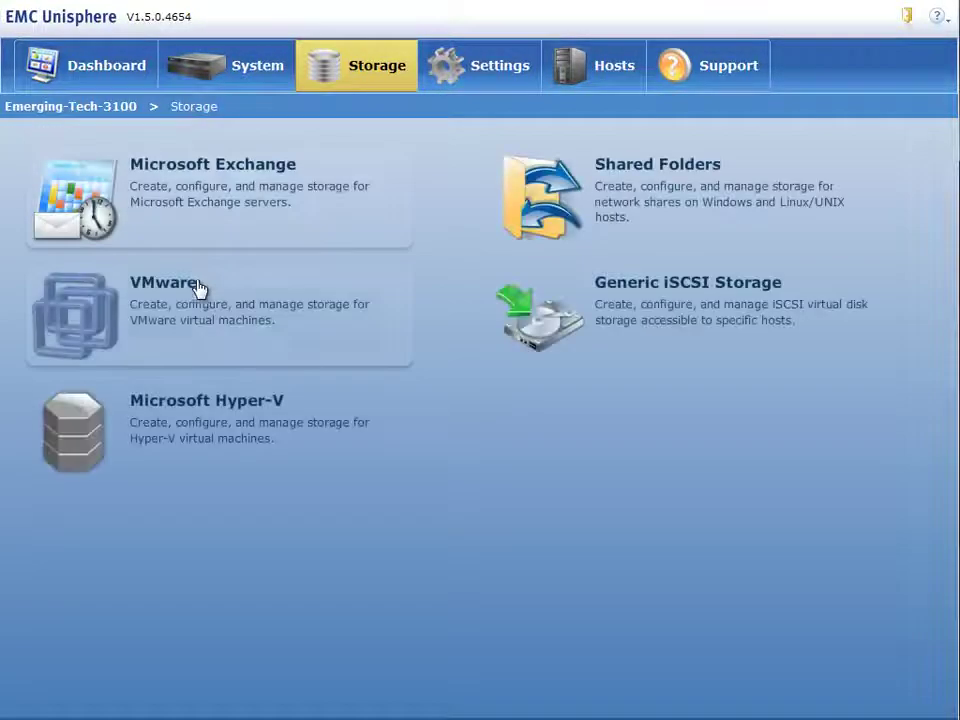
pyautogui.click(195, 303)
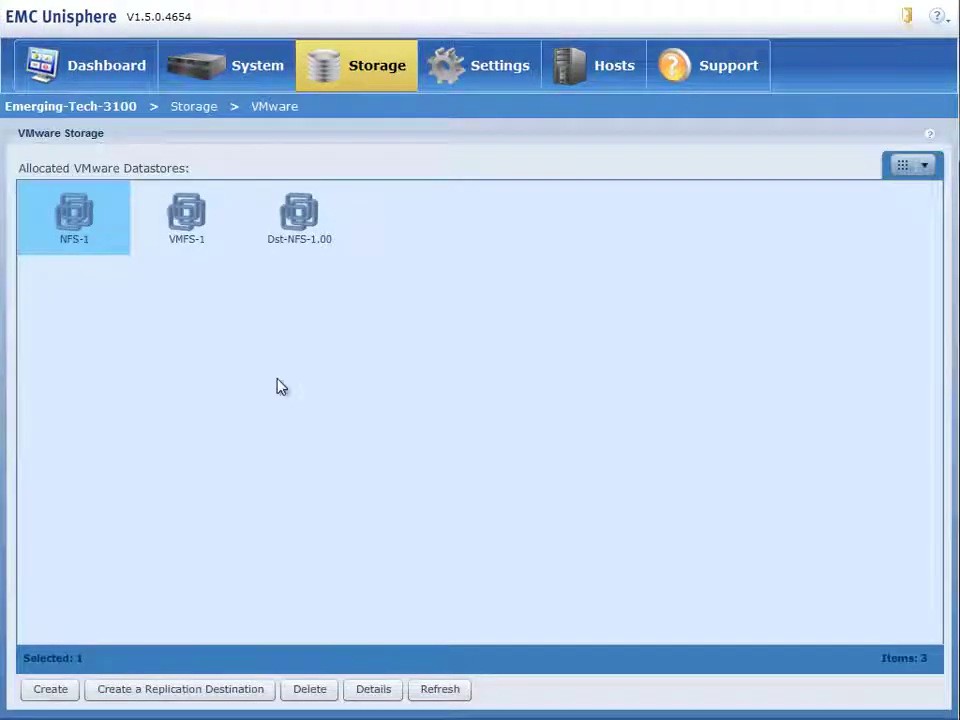
pyautogui.click(305, 253)
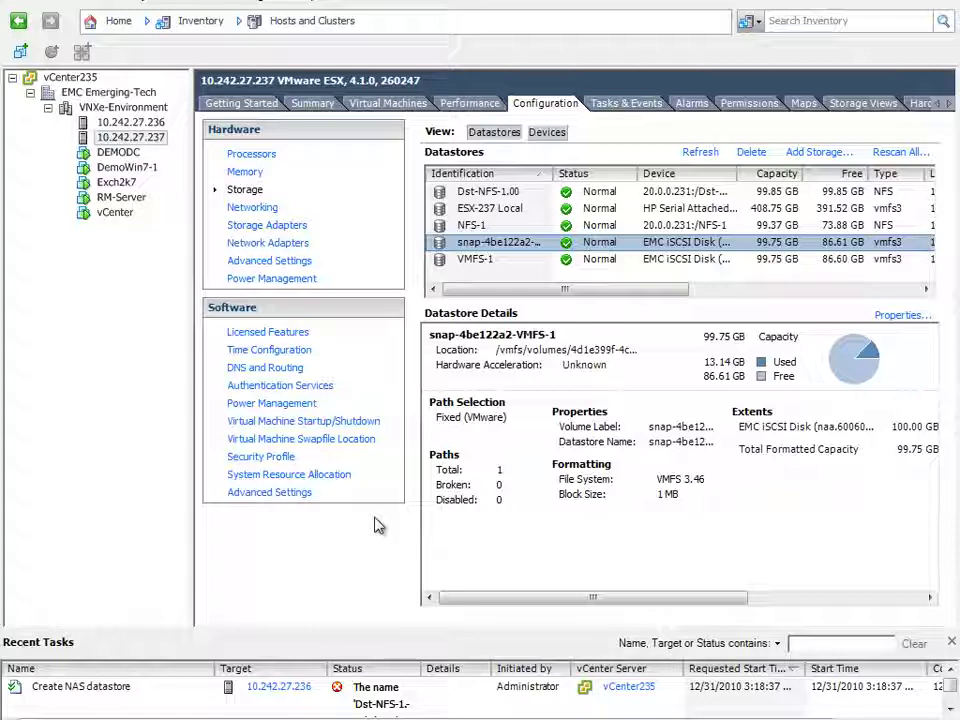
# - Switch to the vSphere Client and browse the contents of the Dst-NFS-1.00 datastore
pyautogui.click(492, 193)
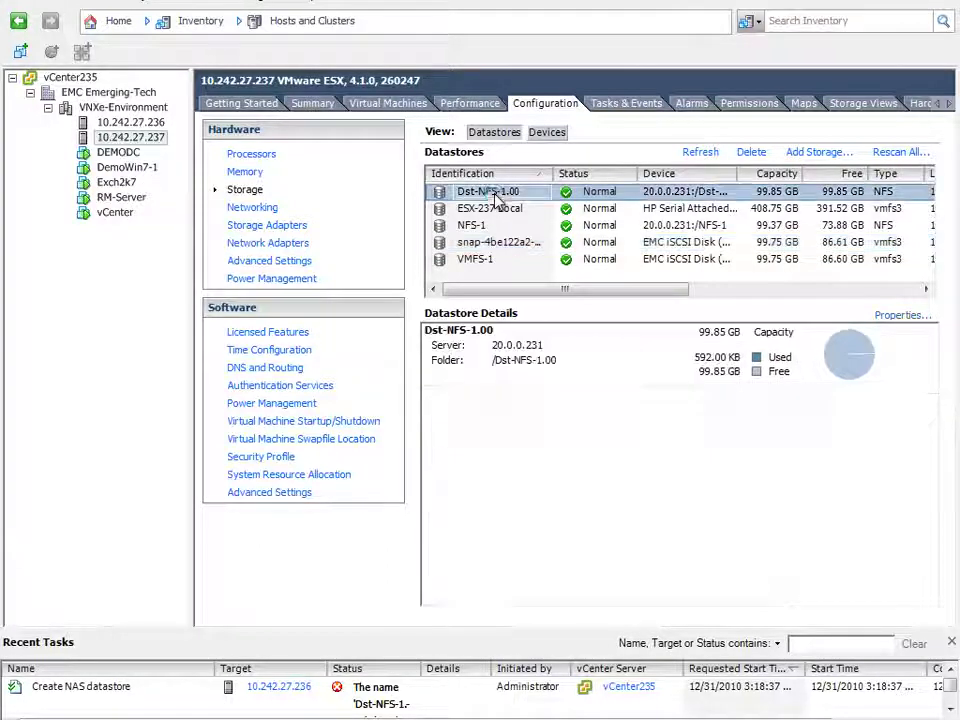
pyautogui.doubleClick(494, 198)
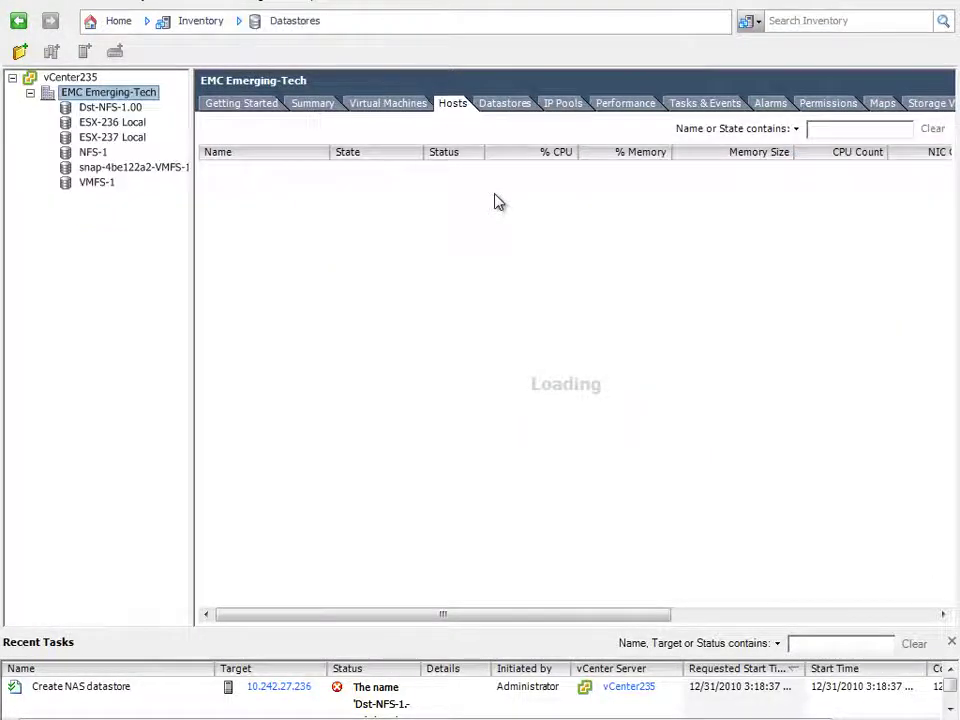
pyautogui.rightClick(131, 108)
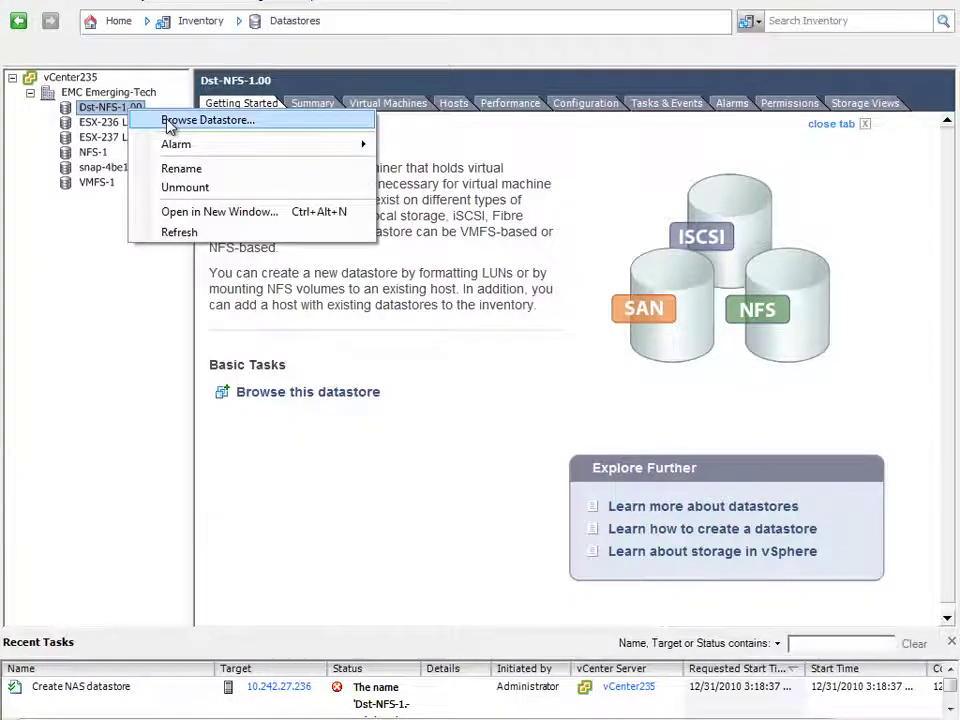
pyautogui.click(165, 120)
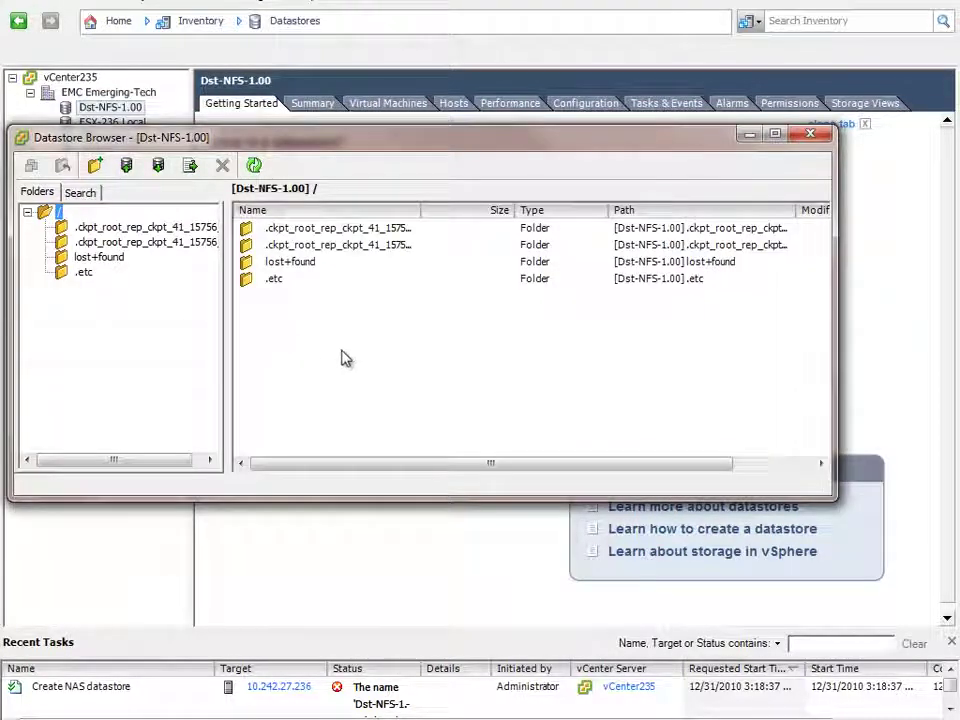
pyautogui.click(814, 136)
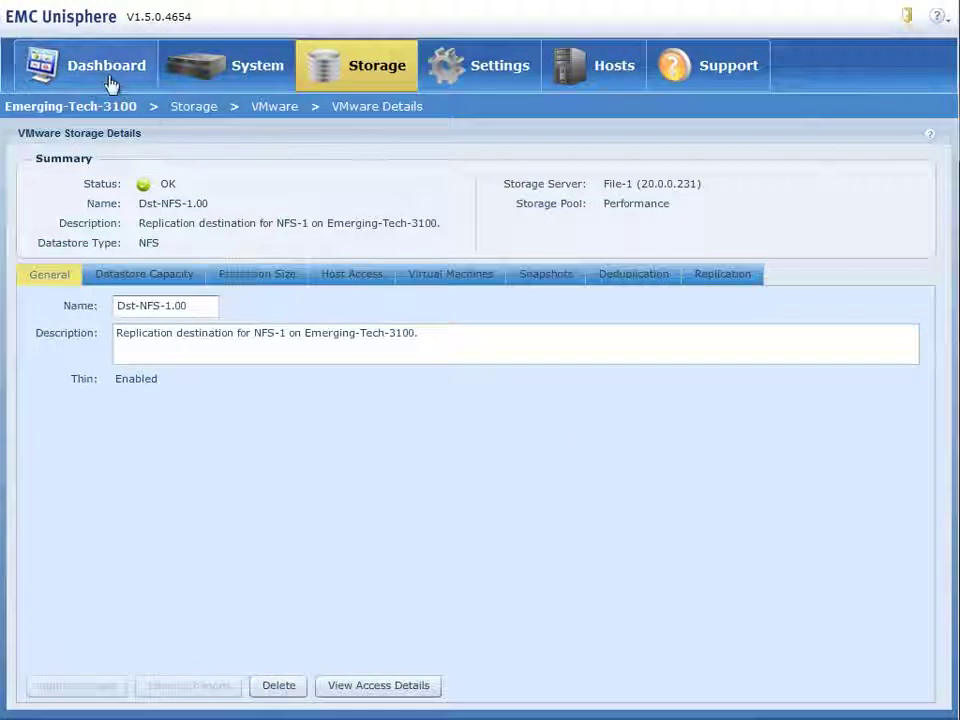
# - Switch to EMC Unisphere and open the snapshots of the shared folder share1
pyautogui.click(112, 84)
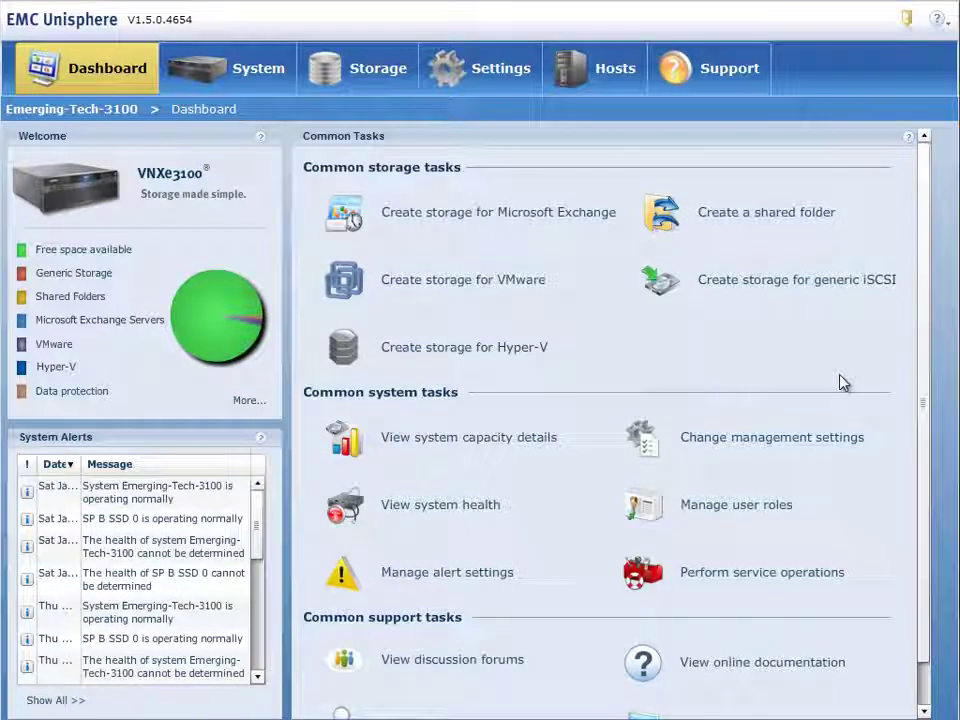
pyautogui.click(370, 70)
pyautogui.click(648, 218)
pyautogui.click(75, 252)
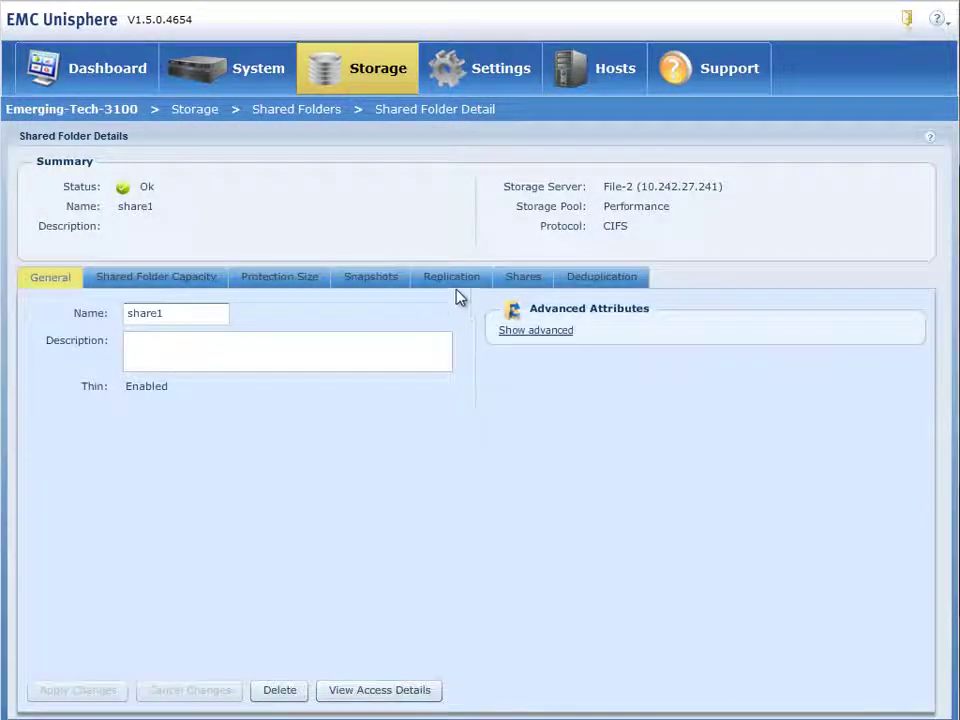
pyautogui.click(386, 279)
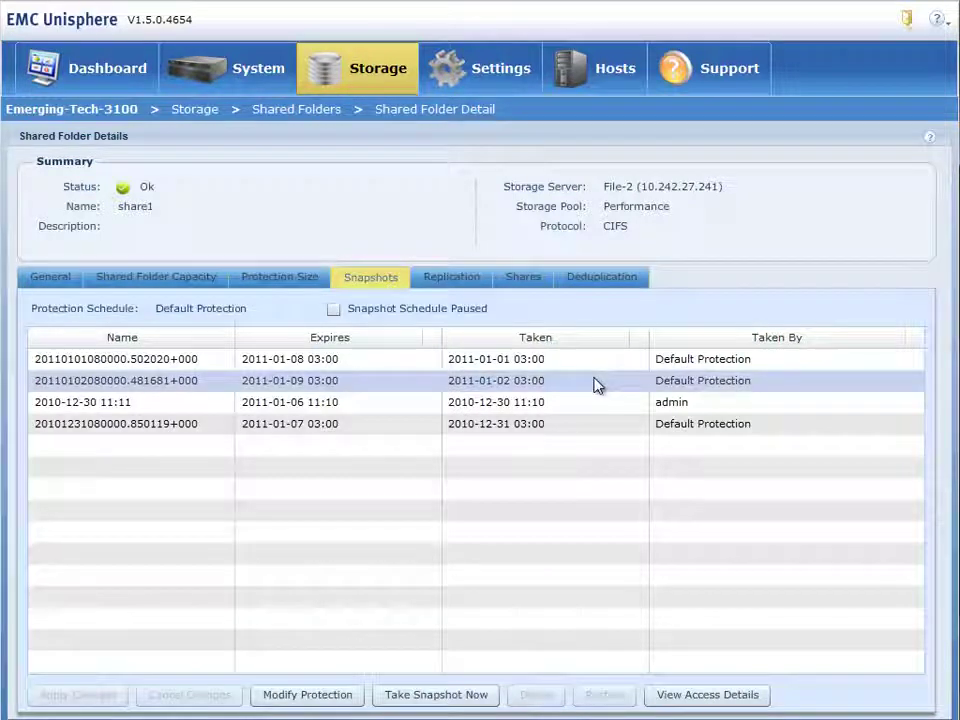
# - Take a snapshot of share1 named Test2, keeping it for 7 days
pyautogui.click(462, 697)
pyautogui.moveTo(437, 336); pyautogui.dragTo(26, 336)
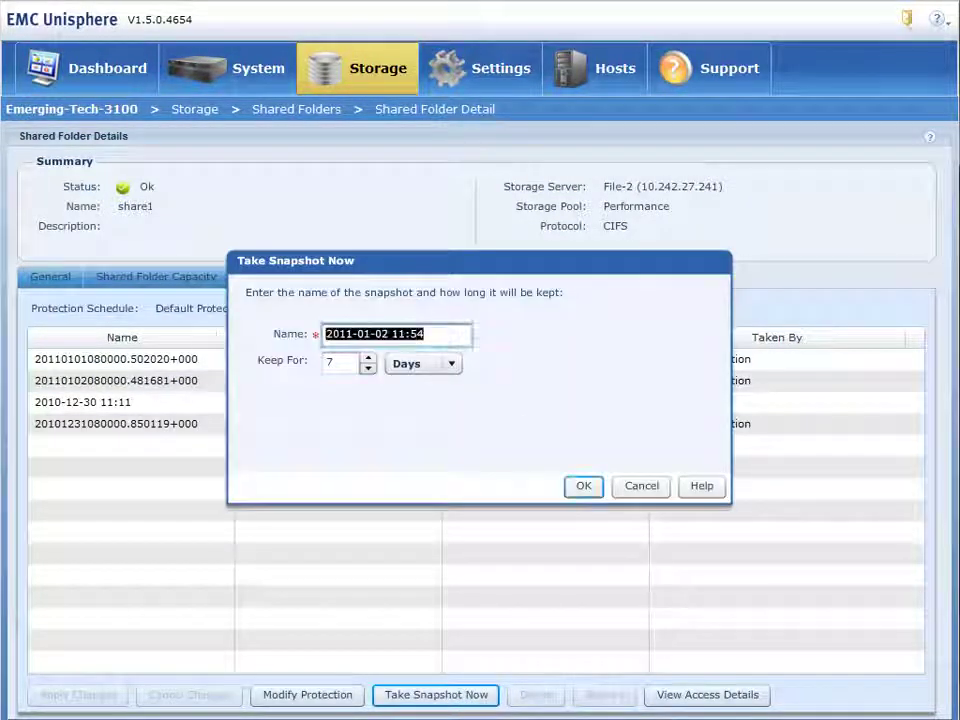
pyautogui.write('Test2')
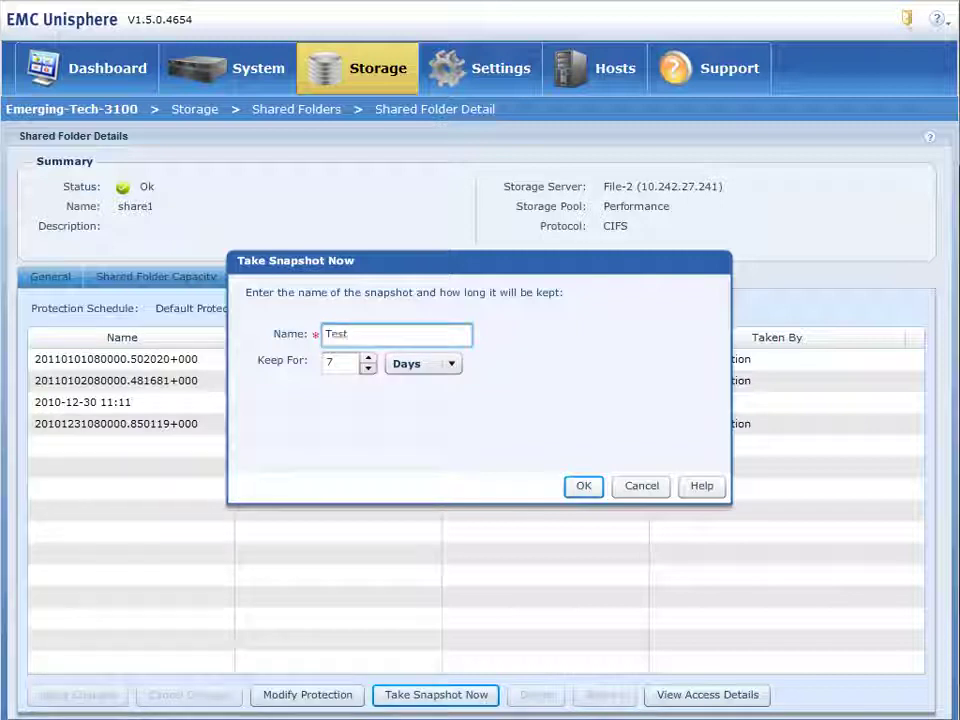
pyautogui.click(584, 486)
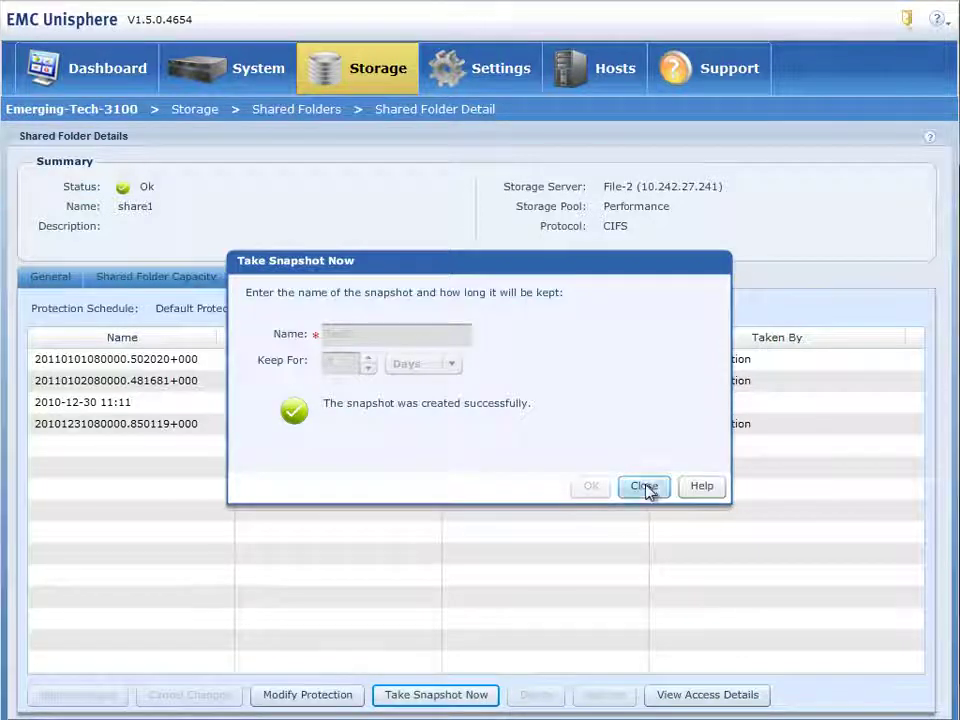
pyautogui.click(644, 486)
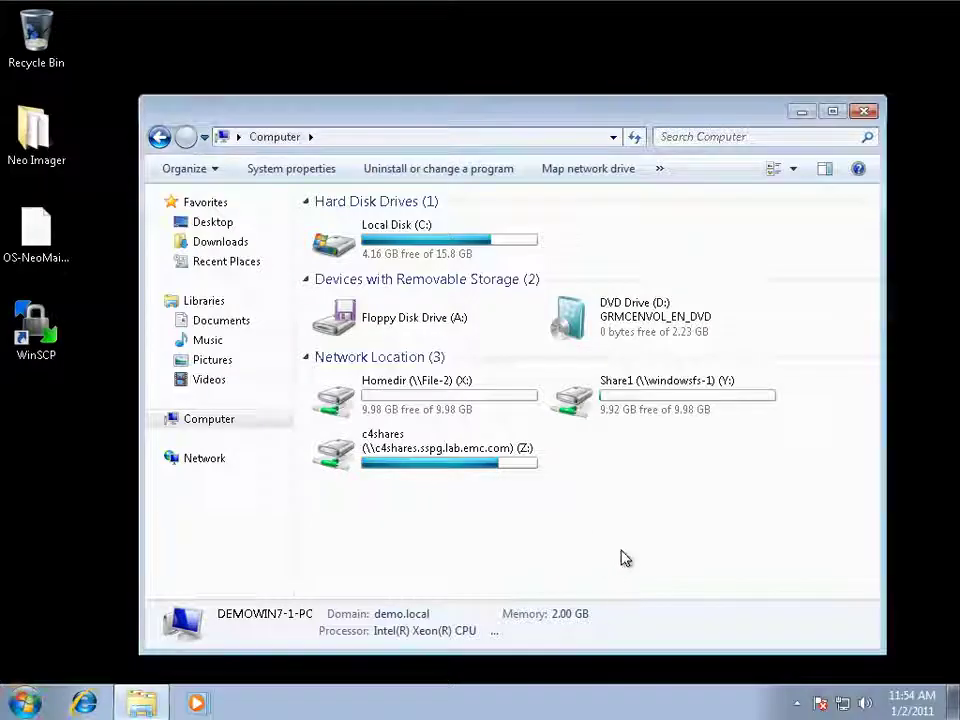
# - Permanently delete the Public folder from the Homedir (X:) network drive
pyautogui.doubleClick(385, 403)
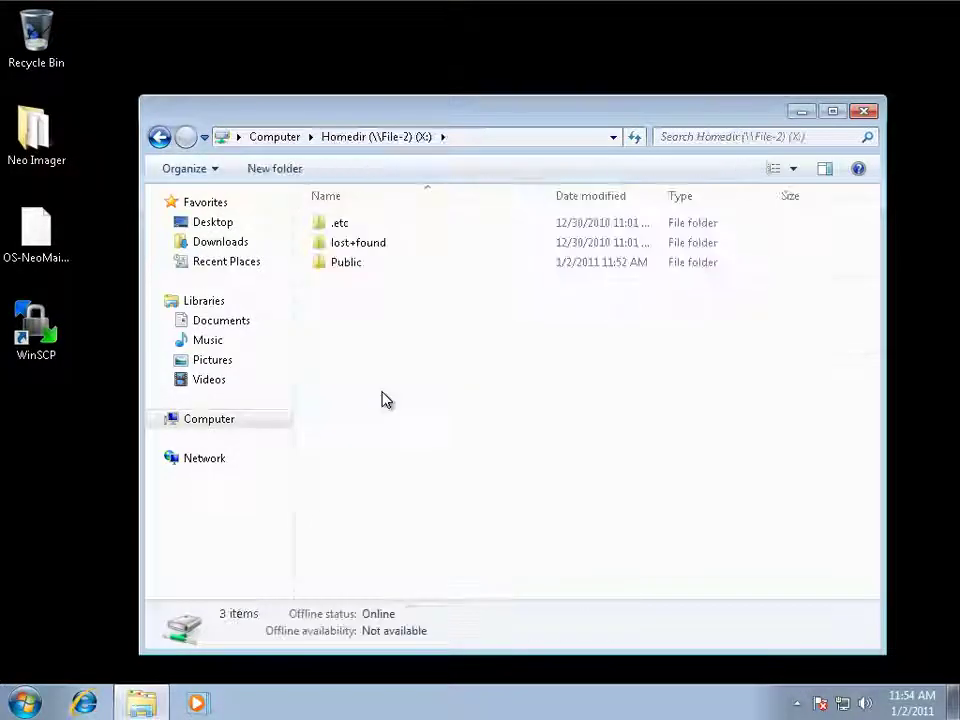
pyautogui.click(338, 266)
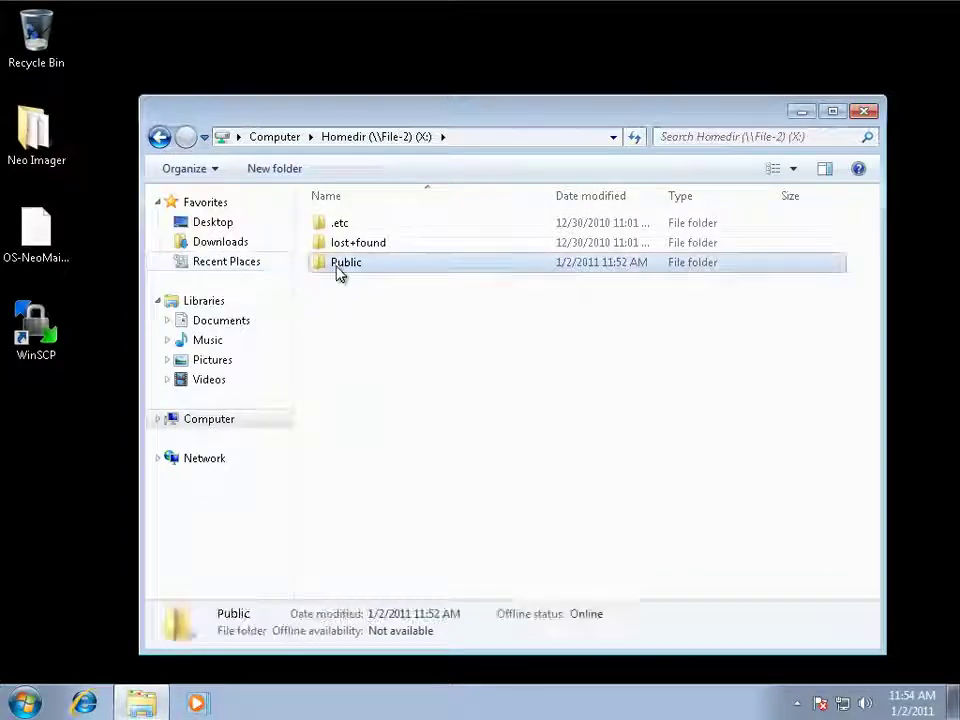
pyautogui.press('Delete')
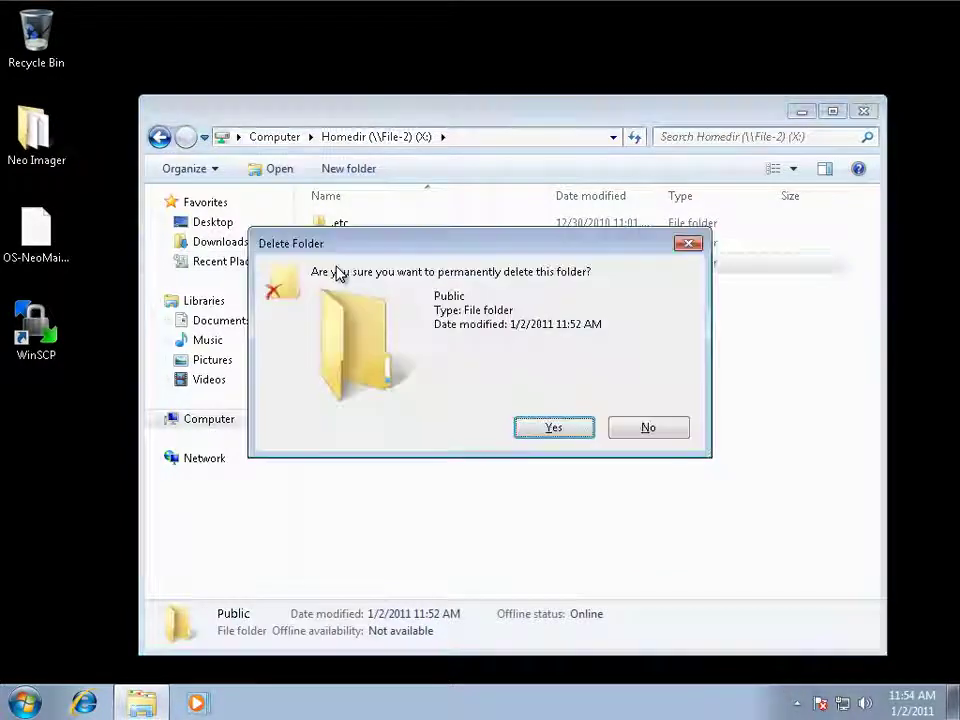
pyautogui.click(554, 428)
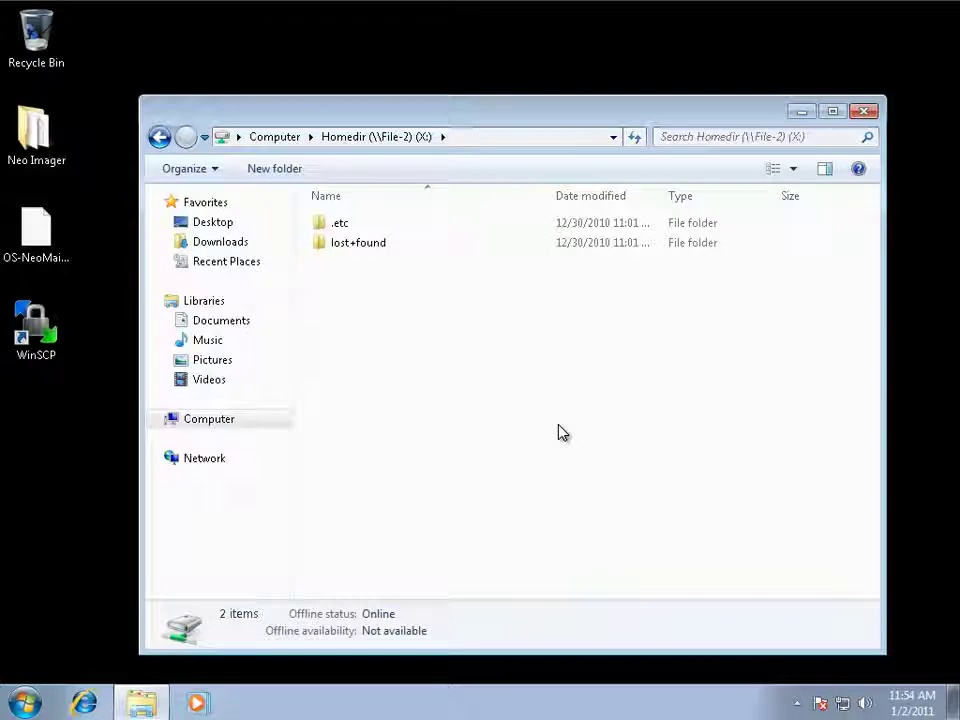
# - Return to the Computer view and look through the previous versions of the Homedir (X:) network drive
pyautogui.press('BackSpace')
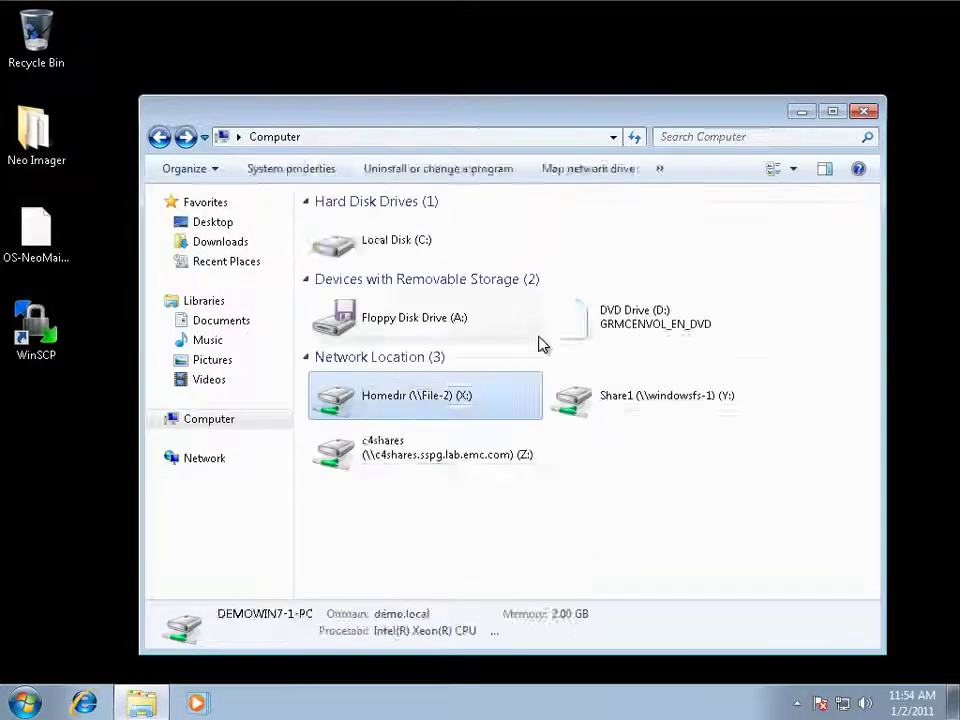
pyautogui.rightClick(421, 396)
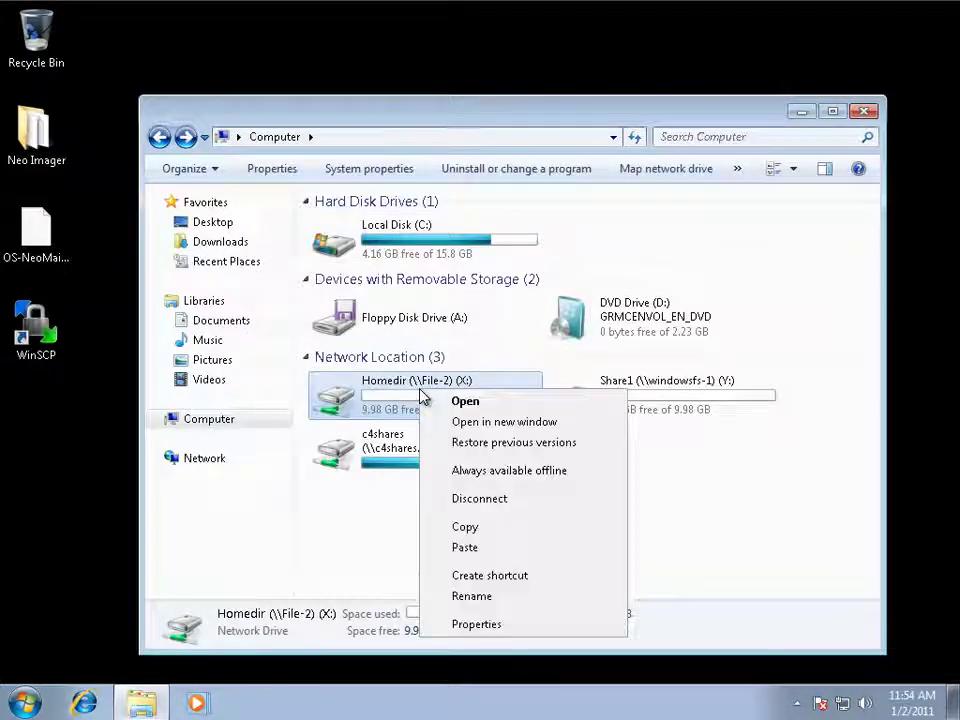
pyautogui.click(509, 450)
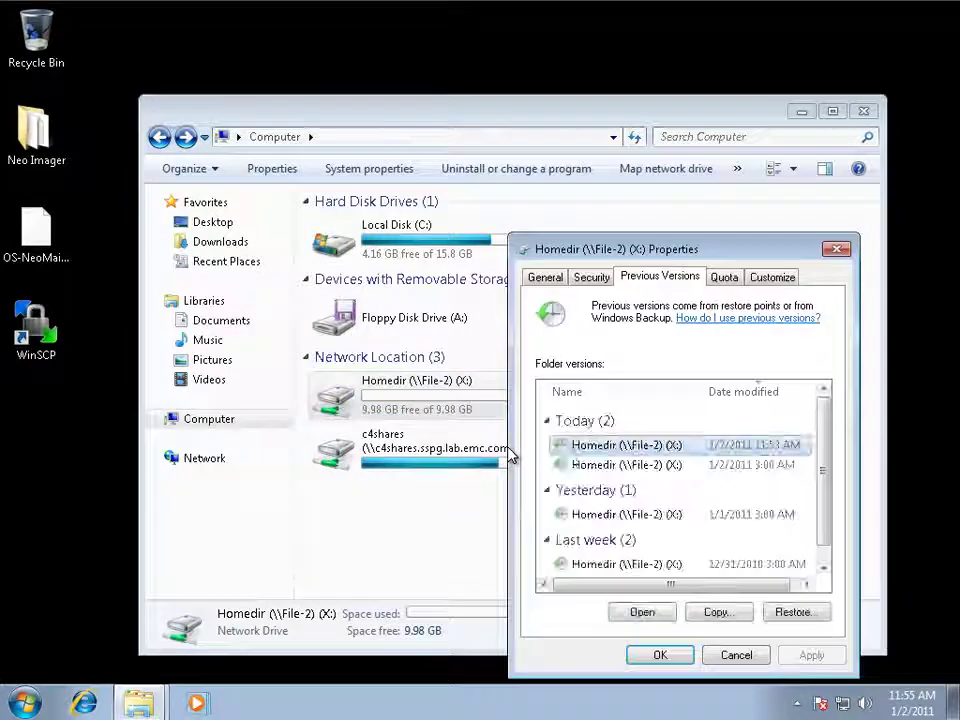
pyautogui.moveTo(829, 428); pyautogui.dragTo(825, 568)
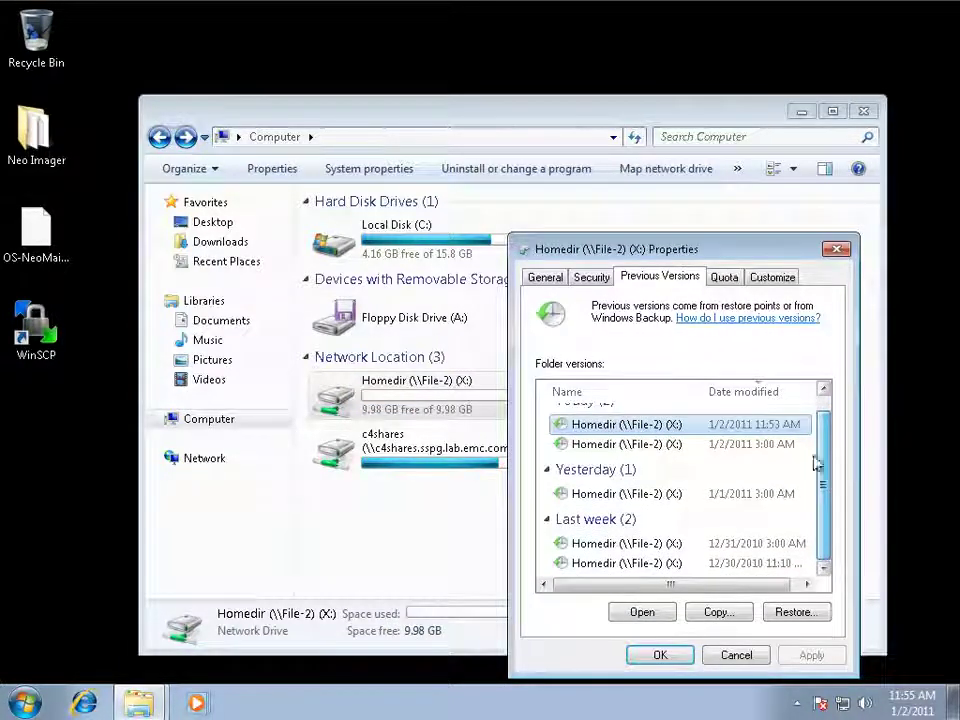
pyautogui.scroll(1, 827, 407)
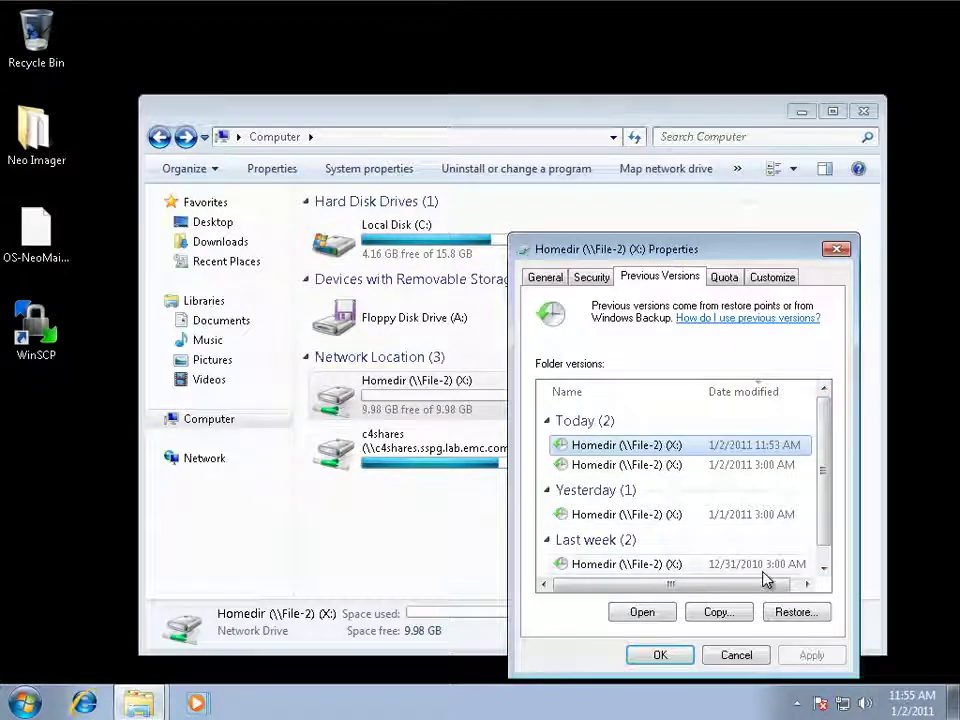
# - Open the 1/2/2011 11:53 AM version of Homedir, check for the Public folder, and close all Explorer windows and the drive's properties
pyautogui.doubleClick(622, 446)
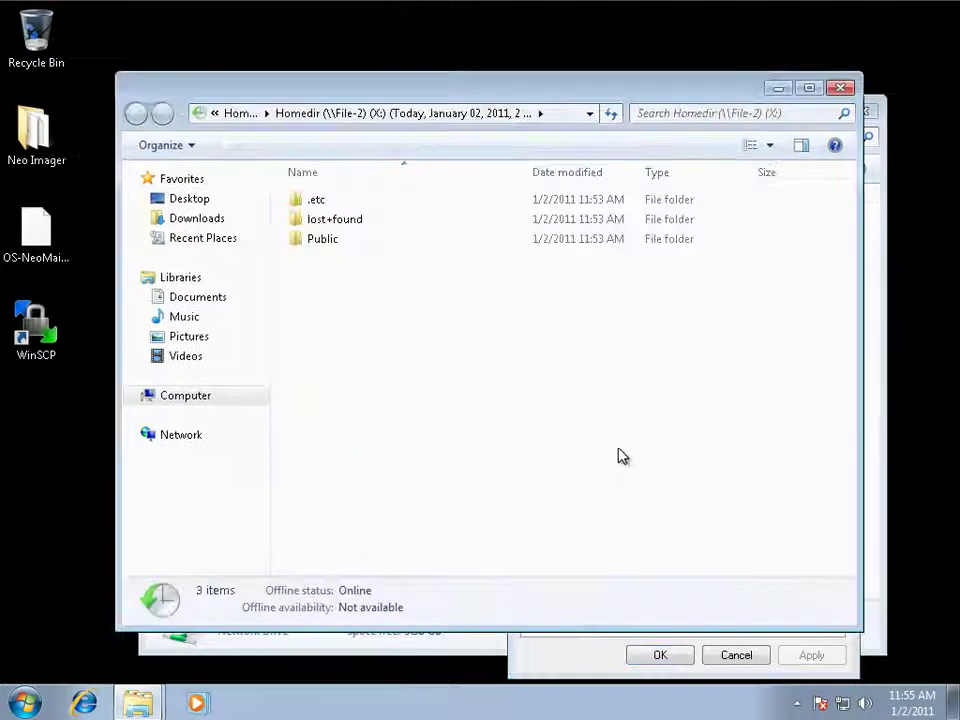
pyautogui.click(322, 248)
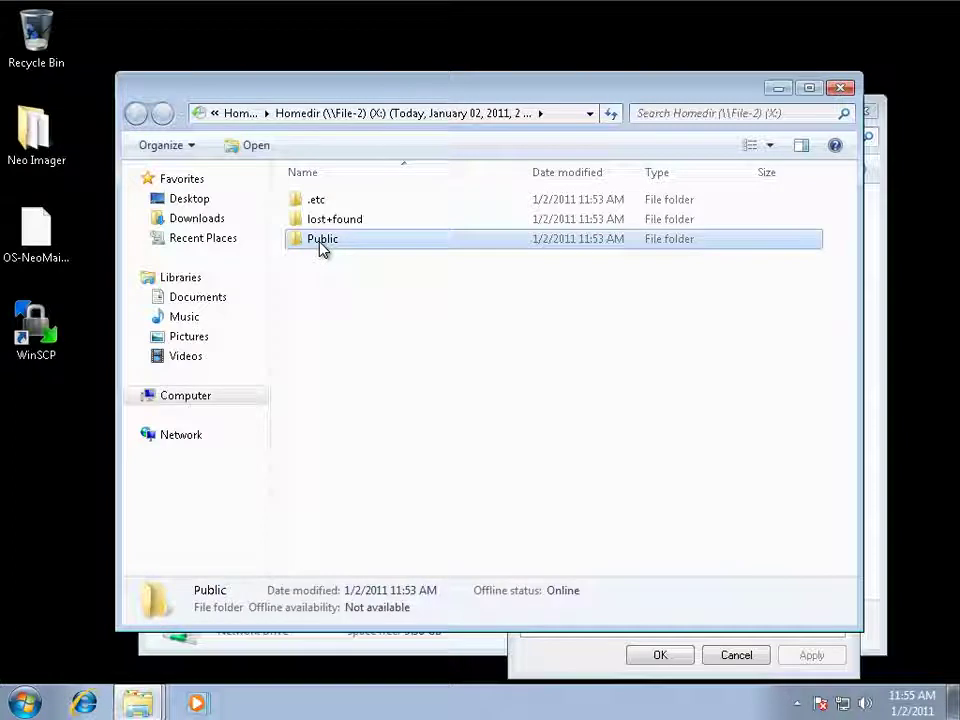
pyautogui.click(843, 87)
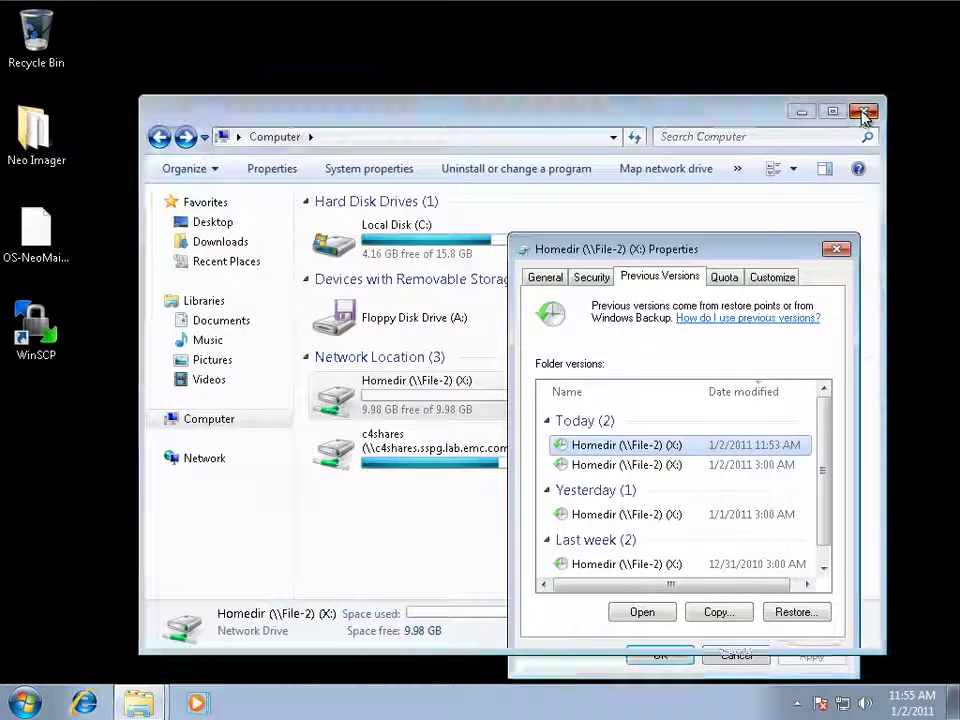
pyautogui.click(864, 113)
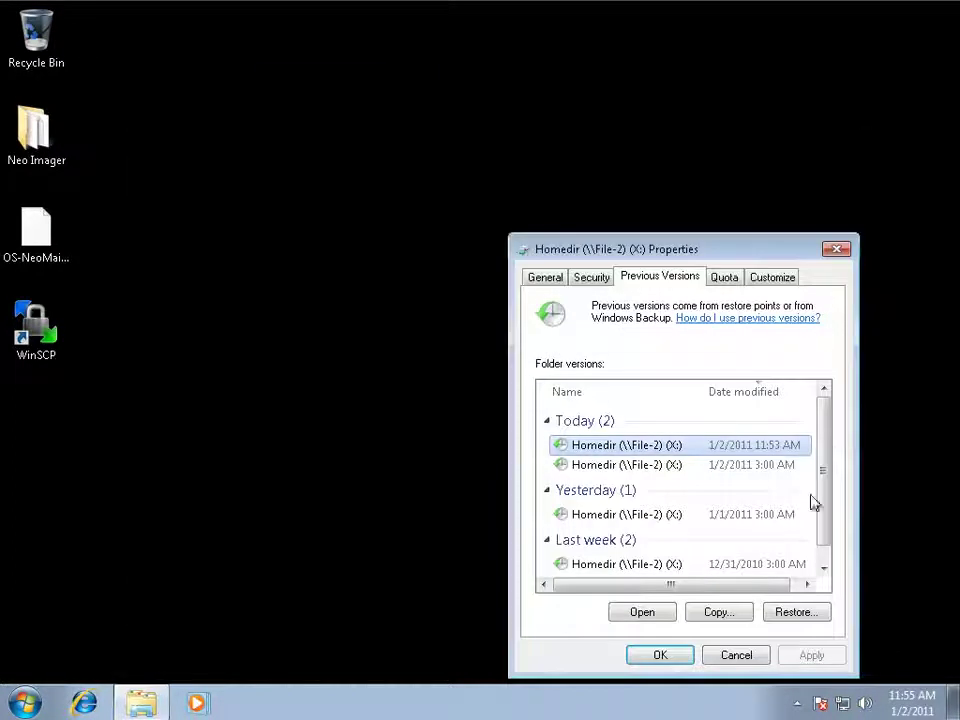
pyautogui.click(660, 655)
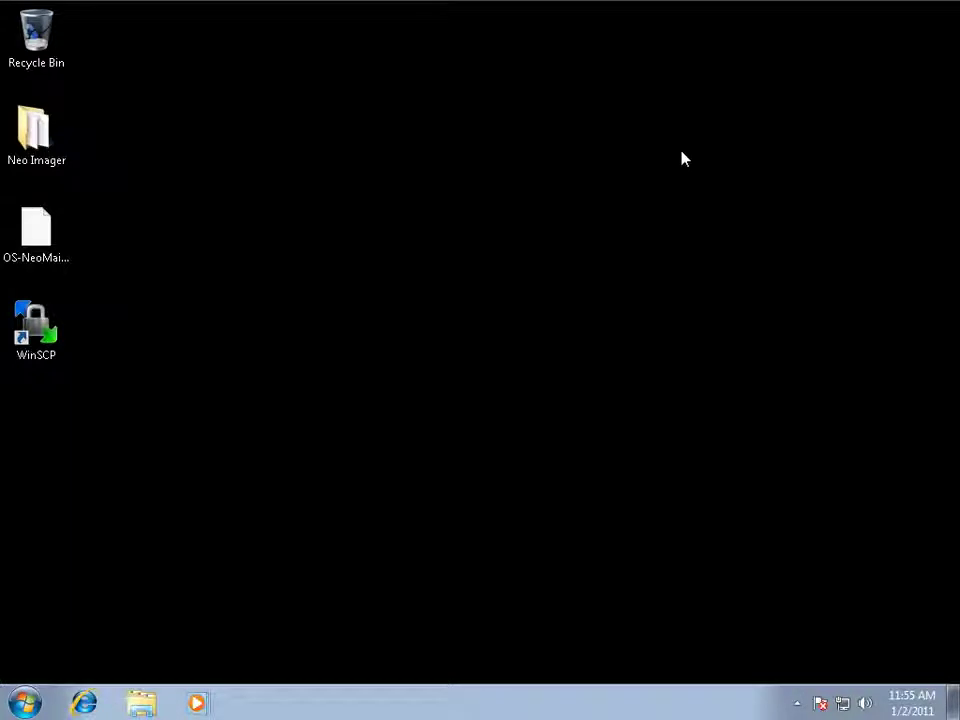